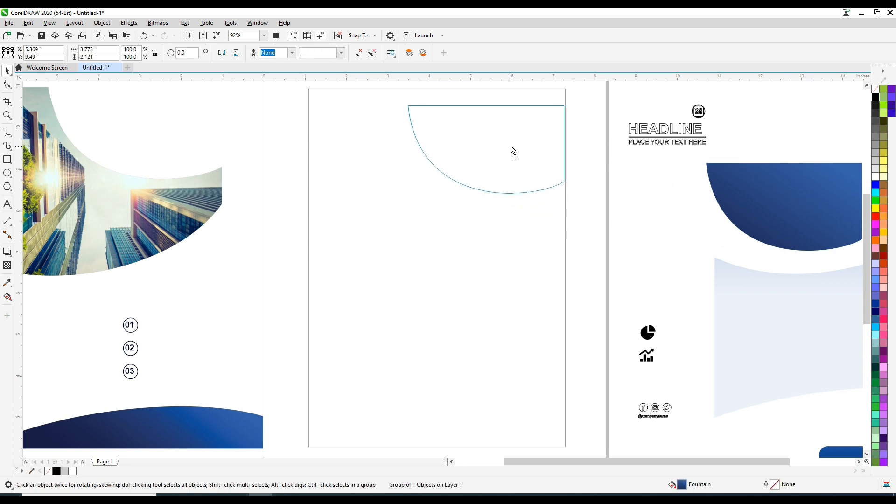
Step: Align the curved blue gradient shape to the top and right edges of the page rectangle
left_click(502, 234, "shift")
key("t")
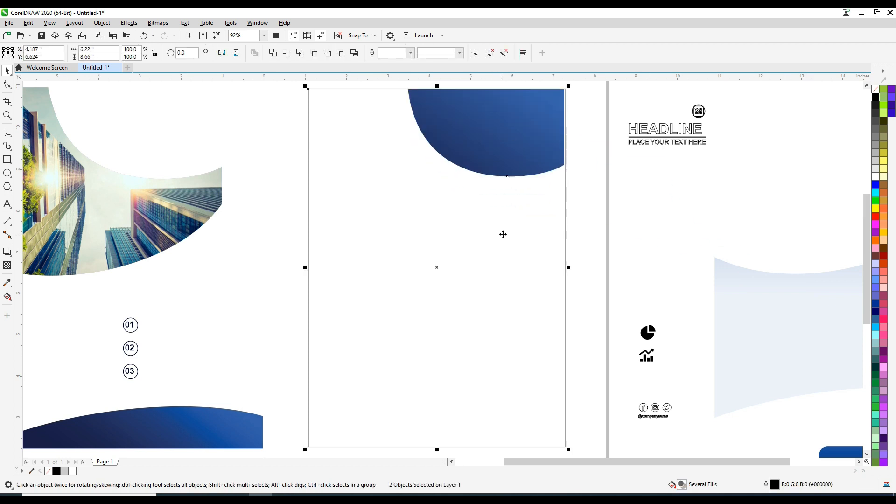
key("r")
left_click(626, 226)
left_click(522, 150)
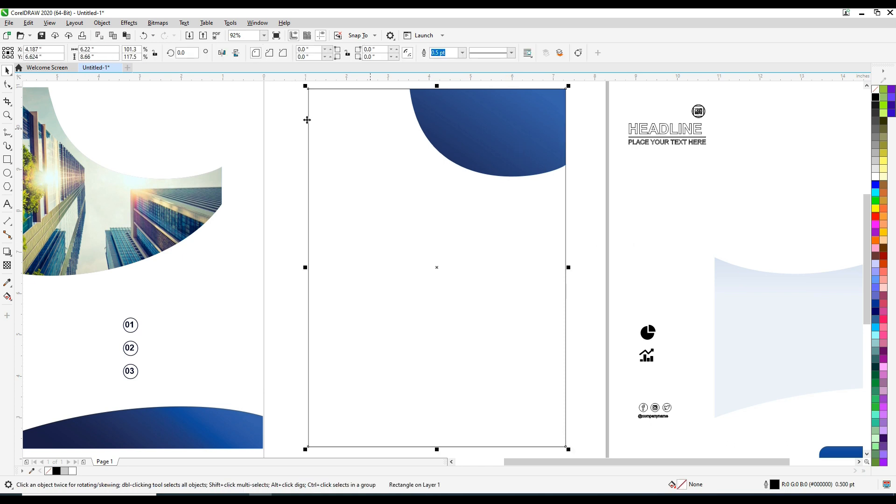
key("alt+j")
key("w")
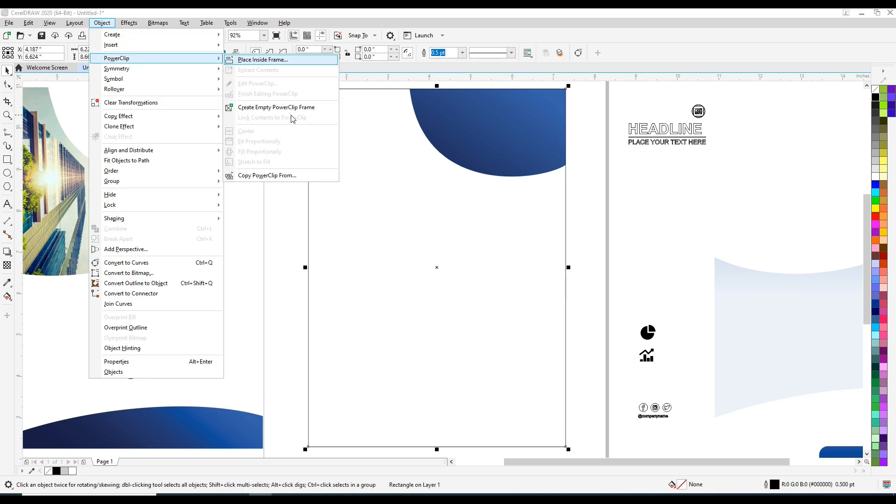
key("Return")
left_click(379, 175)
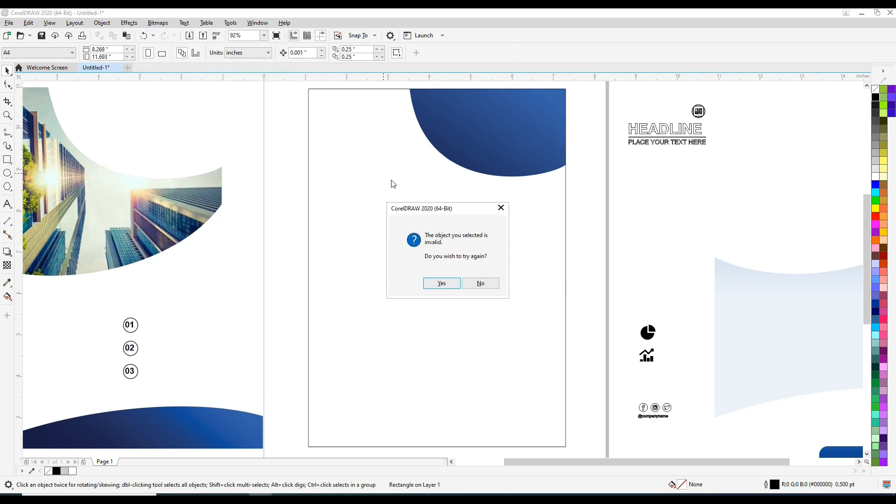
left_click(436, 282)
left_click(376, 89)
left_click(442, 283)
left_click(367, 96)
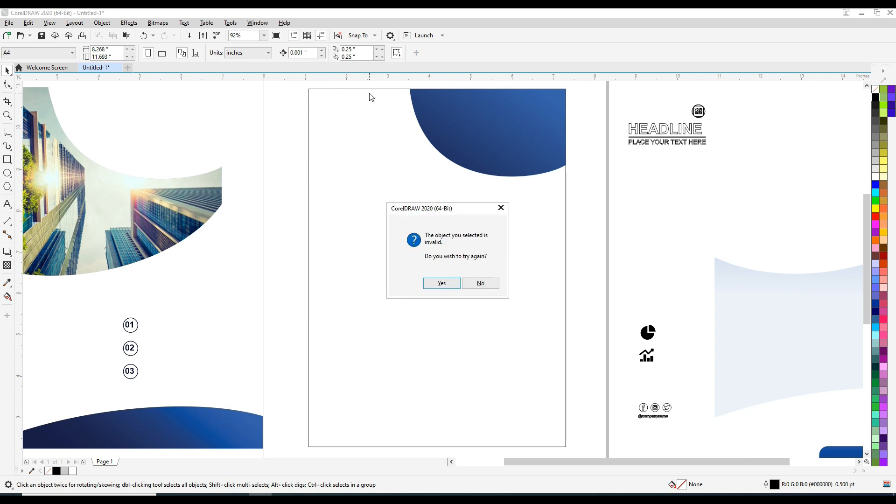
left_click(480, 283)
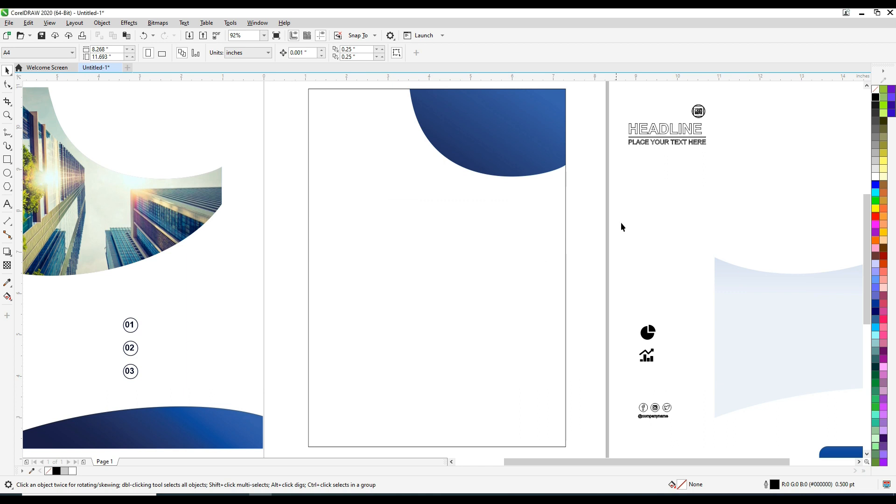
Step: PowerClip the curved blue gradient shape inside the page rectangle
left_click(543, 161)
left_click(450, 292)
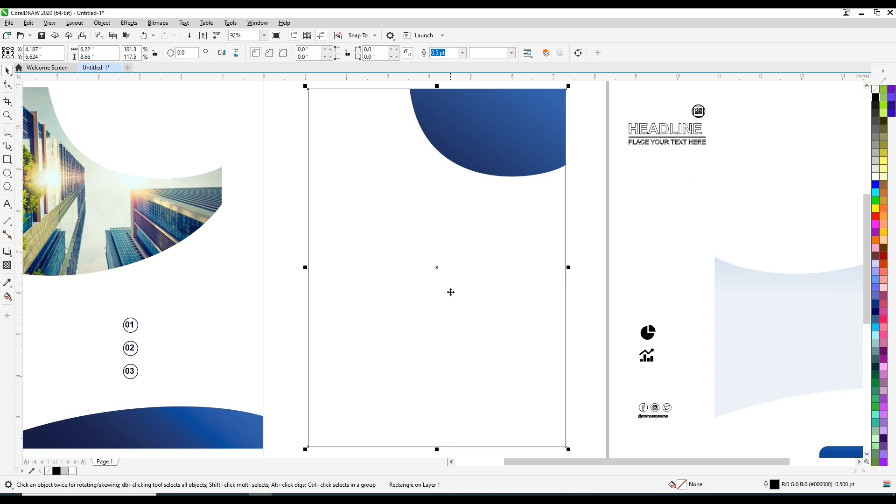
left_click(545, 170)
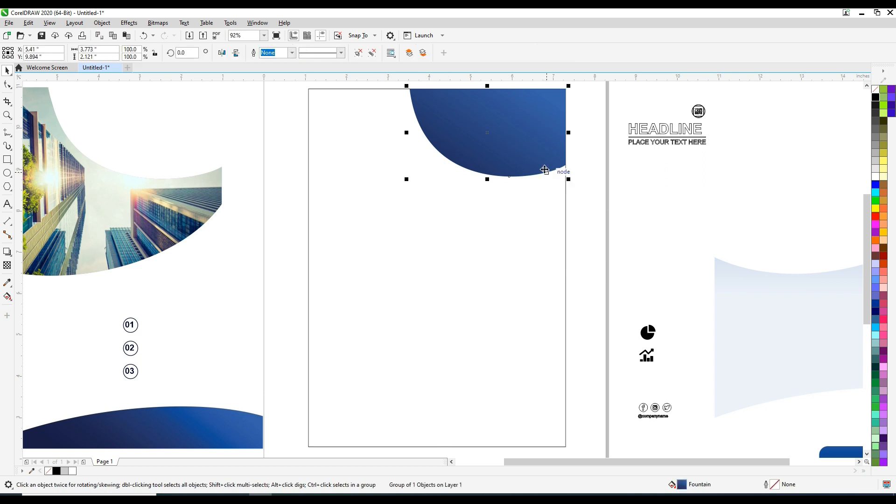
left_click(101, 22)
mouse_move(140, 57)
left_click(271, 58)
left_click(390, 130)
Step: Move the curved city photo onto the page and align it to the page rectangle's horizontal centre and top edge
left_click(230, 202)
left_click_drag(231, 228, 488, 233)
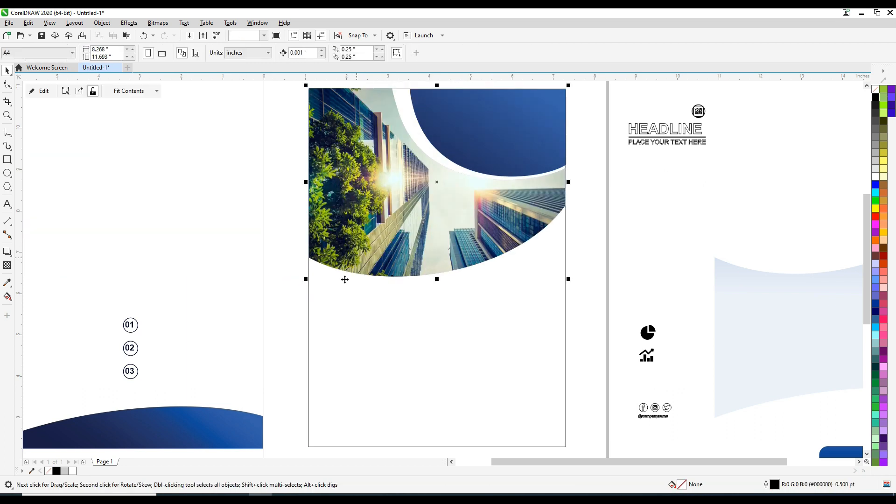
left_click(336, 300, "shift")
key("c")
key("t")
Step: PowerClip the city photo inside the page rectangle
left_click(190, 216)
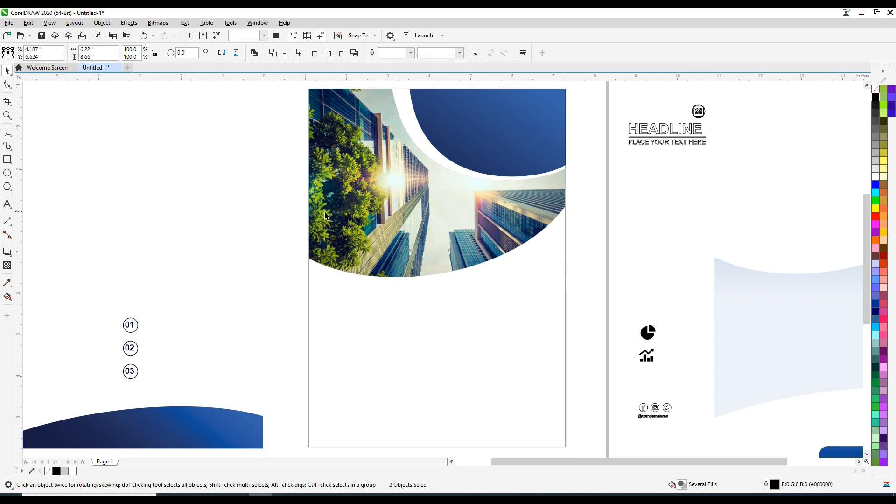
left_click(361, 212)
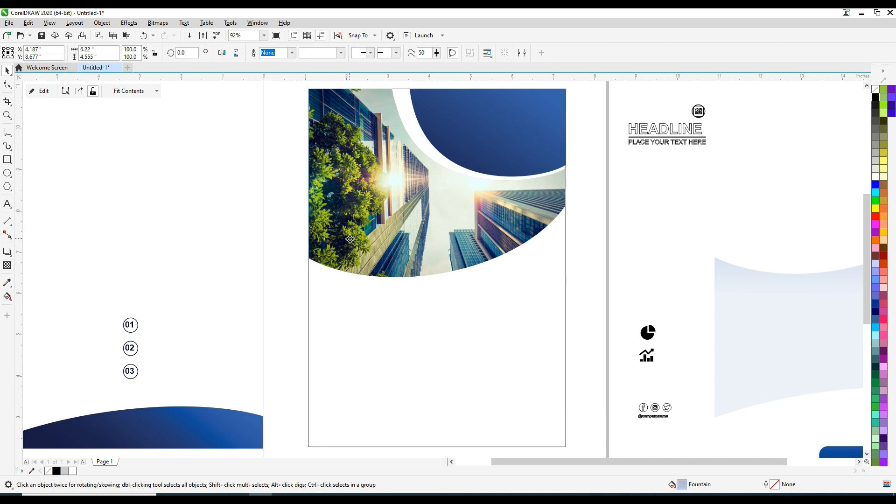
left_click_drag(350, 239, 366, 255)
key("ctrl+z")
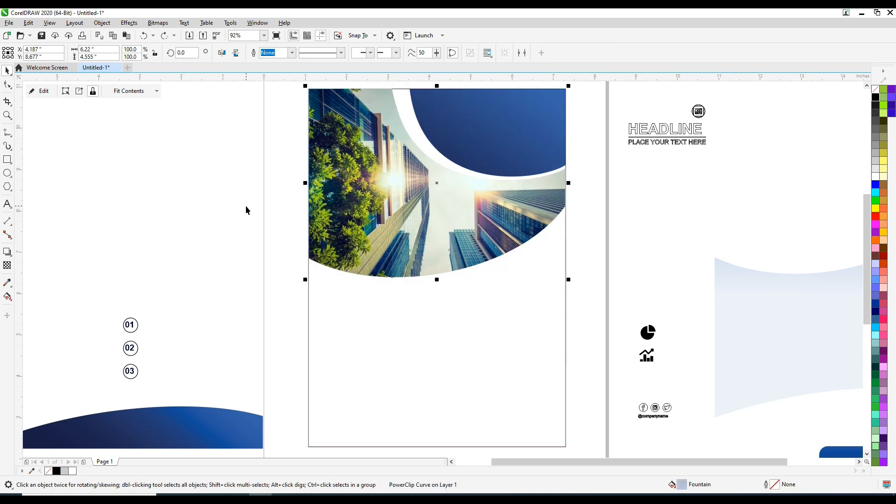
key("alt+j")
key("w")
key("p")
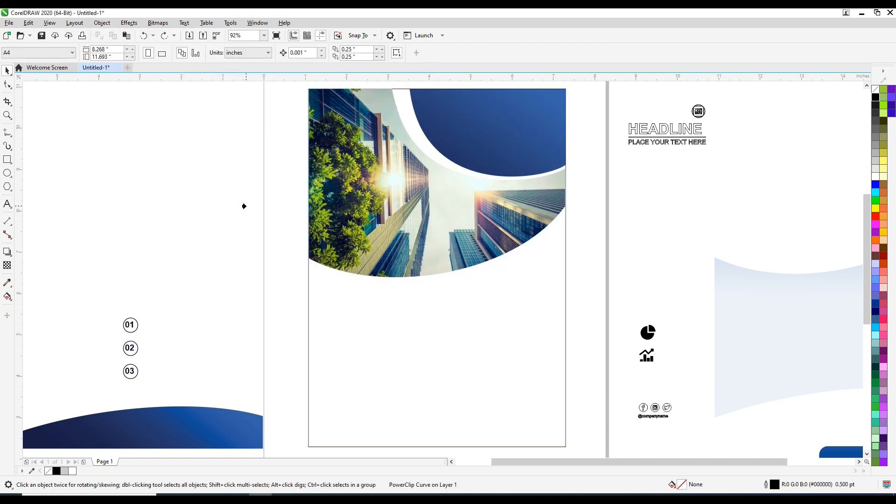
left_click(348, 302)
left_click(252, 279)
left_click(361, 260)
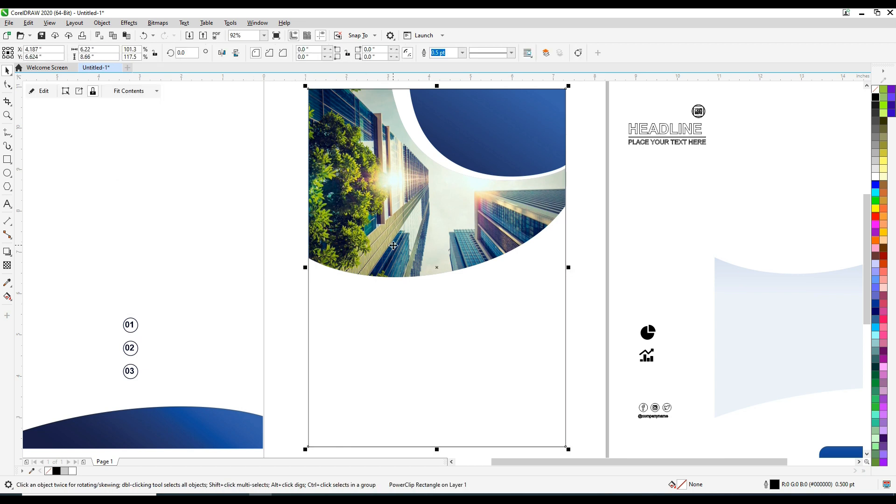
left_click(244, 266)
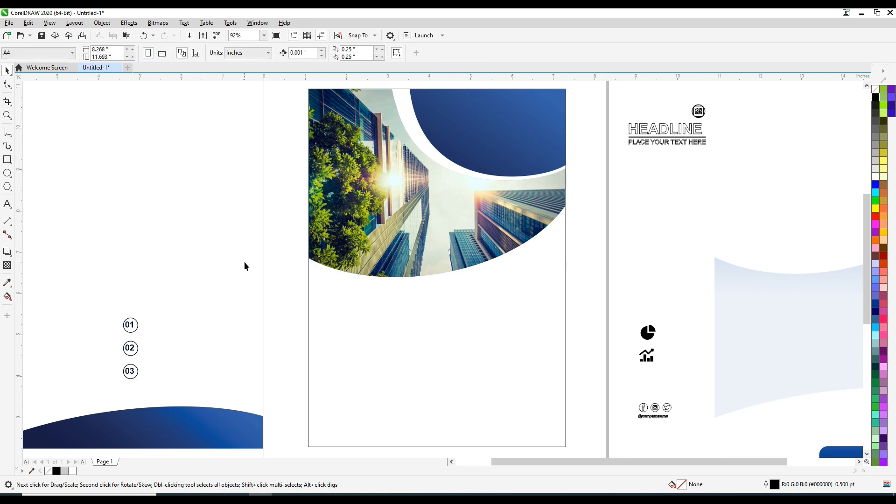
Step: Align the blue curved footer shape with the bottom of the page rectangle and PowerClip it inside
left_click_drag(169, 437, 469, 428)
left_click(366, 381, "shift")
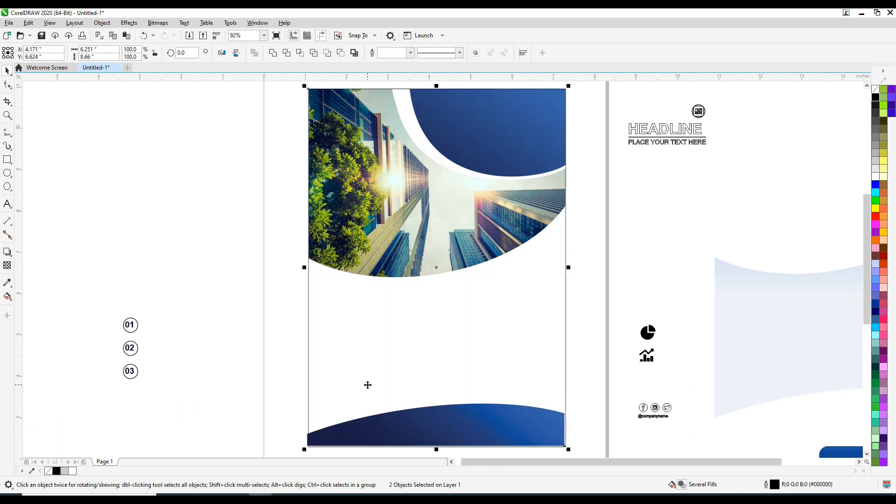
left_click(385, 428)
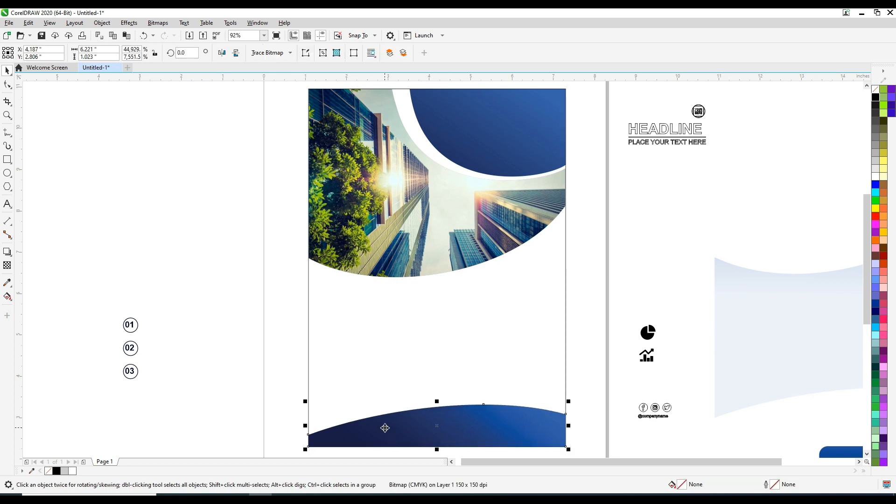
key("alt+j")
key("w")
key("p")
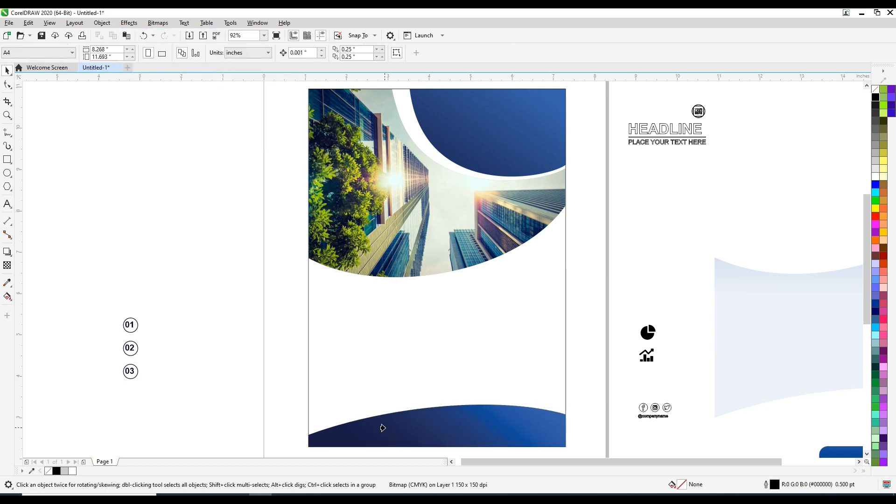
left_click(482, 401)
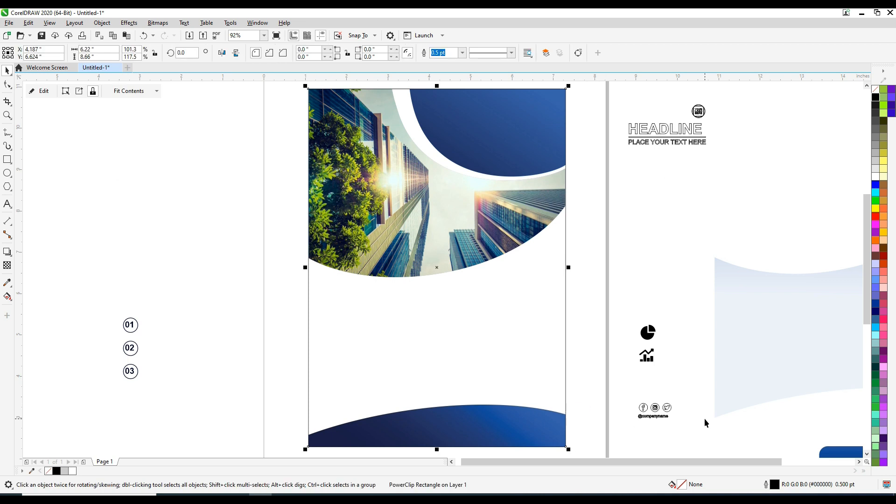
Step: Move the light-blue gradient panel onto the page below the photo and nudge it until its lower curve meets the footer
left_click_drag(741, 341, 346, 351)
key("F2")
left_click_drag(281, 398, 596, 443)
left_click(620, 402)
left_click(179, 224)
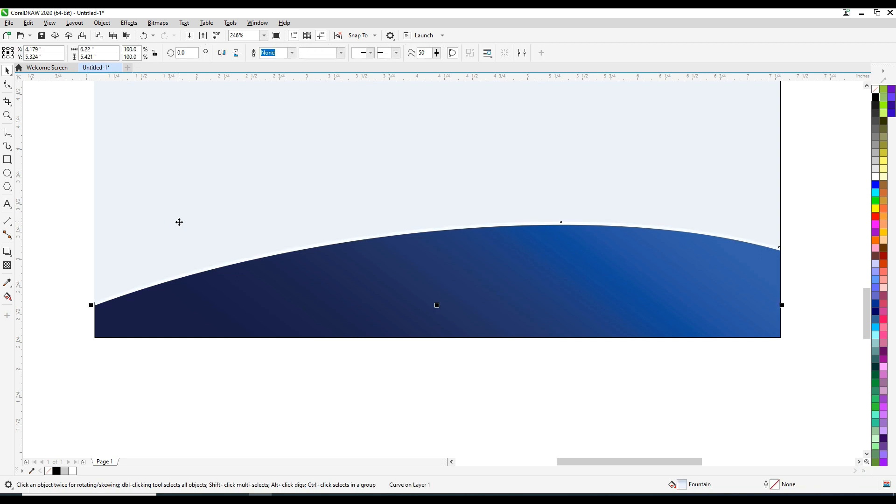
key("Down")
left_click(577, 399)
left_click(572, 174)
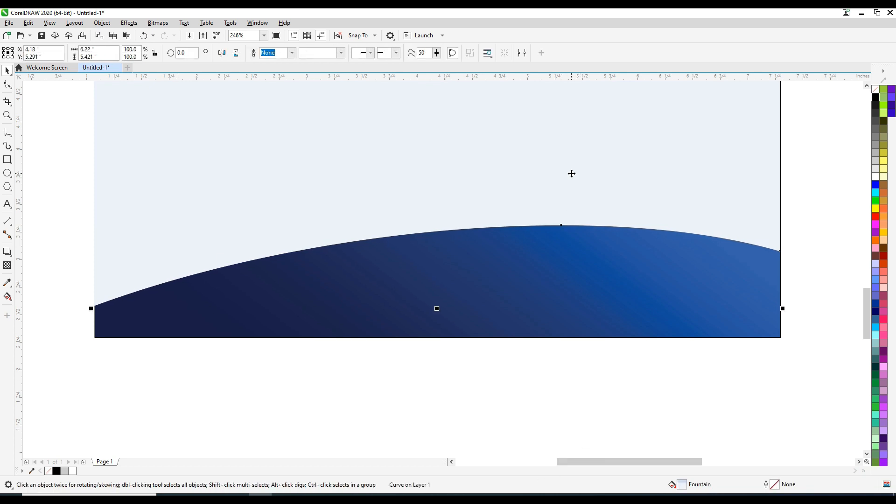
key("Up")
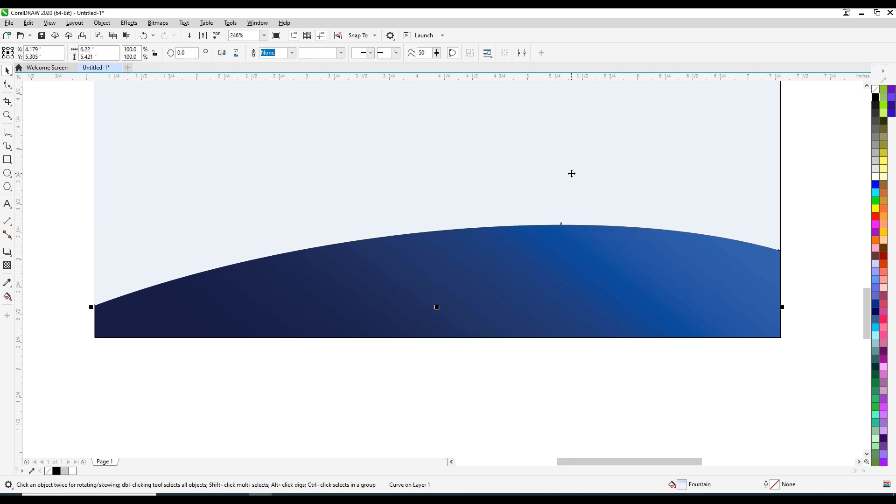
key("Down")
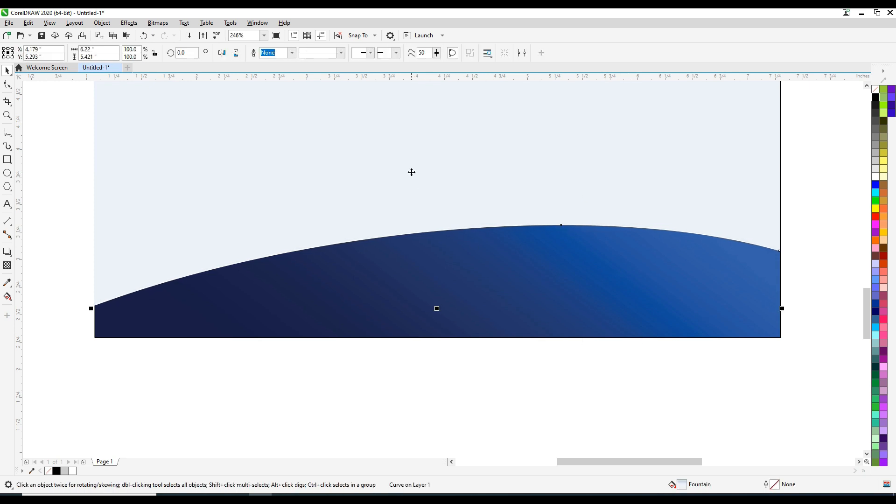
Step: PowerClip the light-blue gradient panel inside the page rectangle
scroll(411, 172, "down", 2)
scroll(480, 192, "down", 1)
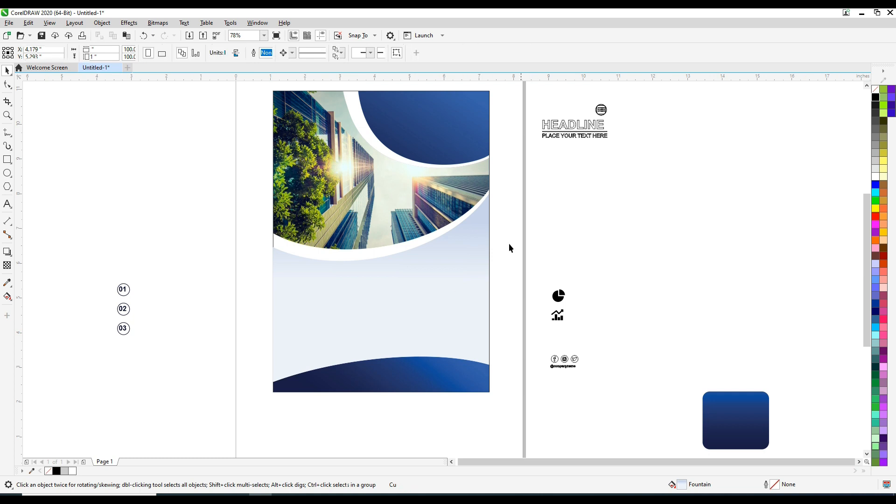
key("alt+j")
key("w")
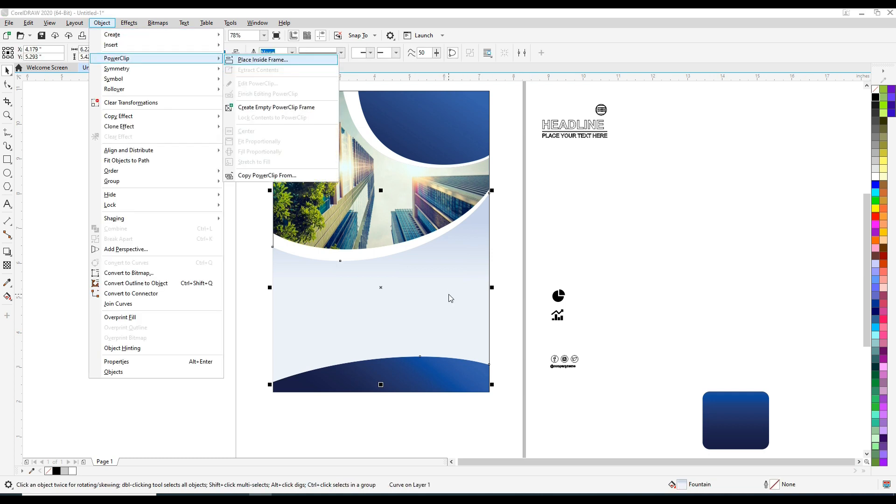
key("p")
left_click(286, 249)
key("Escape")
Step: Fill the page rectangle with white and remove its black outline
left_click(296, 252)
left_click(876, 177)
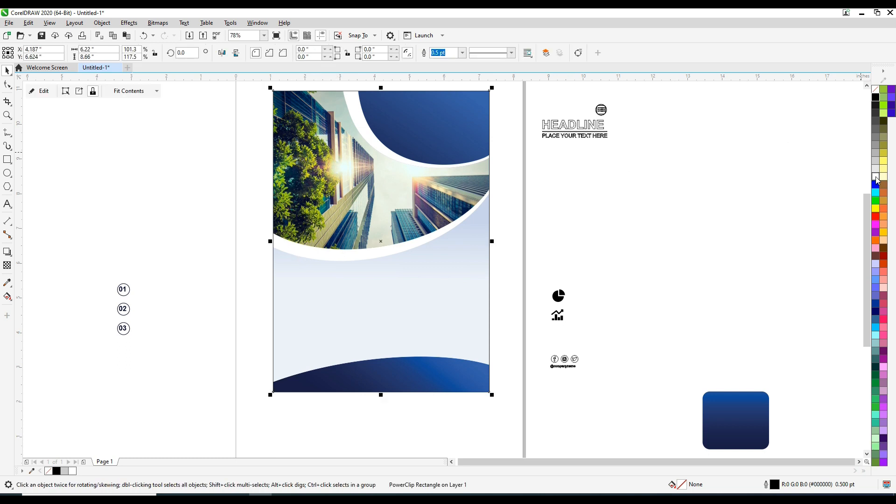
left_click(616, 234)
left_click(407, 305)
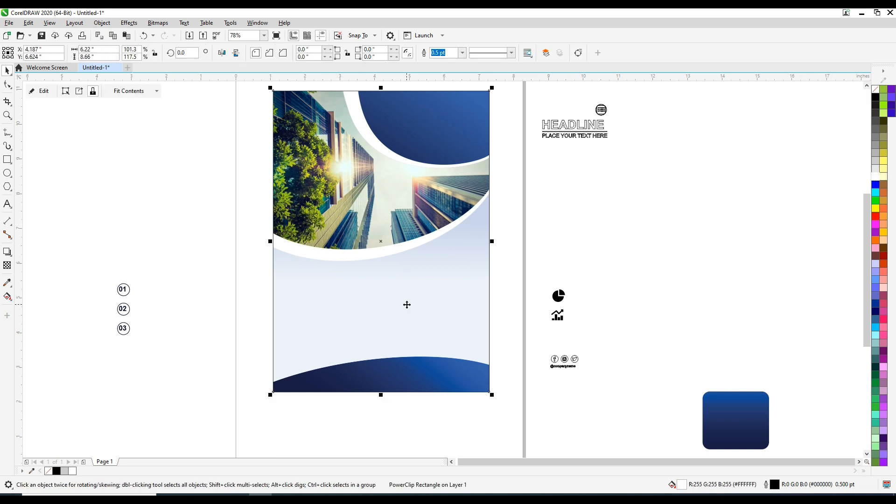
right_click(855, 96)
left_click(673, 187)
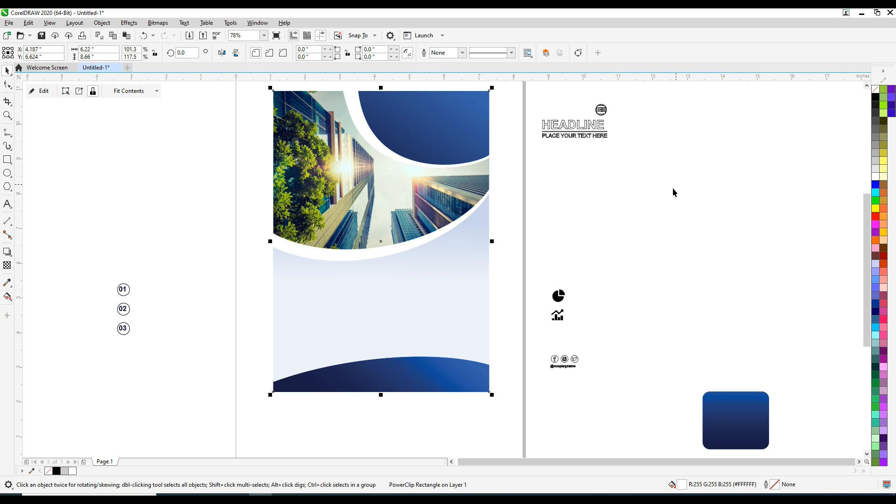
Step: Move the headline, tagline and logo onto the blue shape and give them a white fill without outline
left_click_drag(550, 139, 434, 130)
right_click(876, 90)
left_click(862, 97)
key("Escape")
Step: Move the headline, tagline and logo together slightly higher on the blue shape
key("F2")
left_click_drag(370, 102, 494, 169)
left_click(567, 206)
left_click(569, 212)
left_click_drag(779, 130, 277, 343)
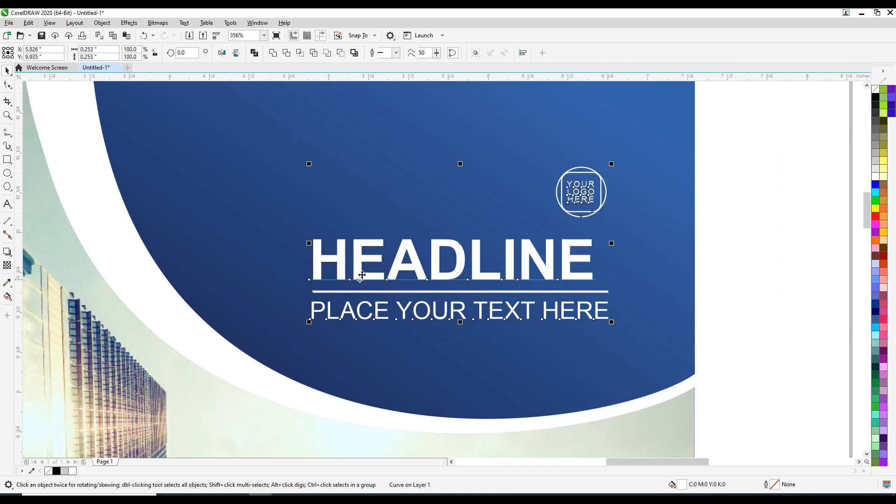
left_click_drag(362, 264, 360, 257)
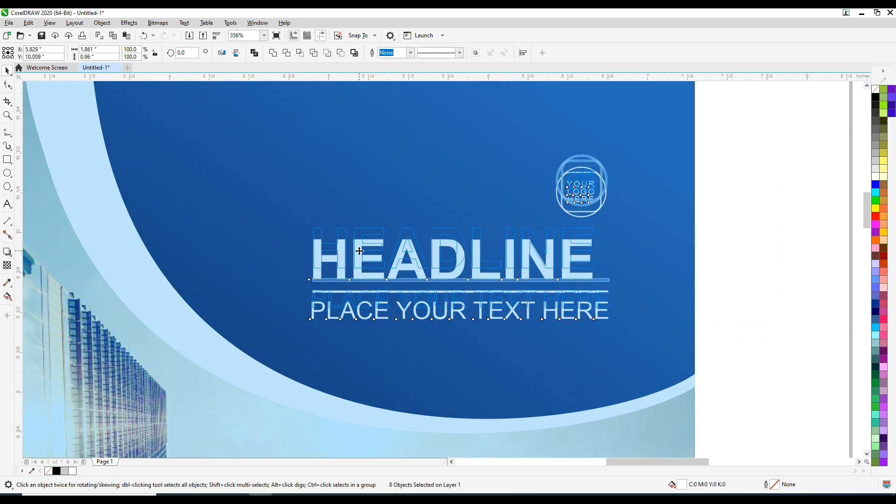
scroll(360, 252, "down", 2)
scroll(359, 251, "down", 1)
key("F4")
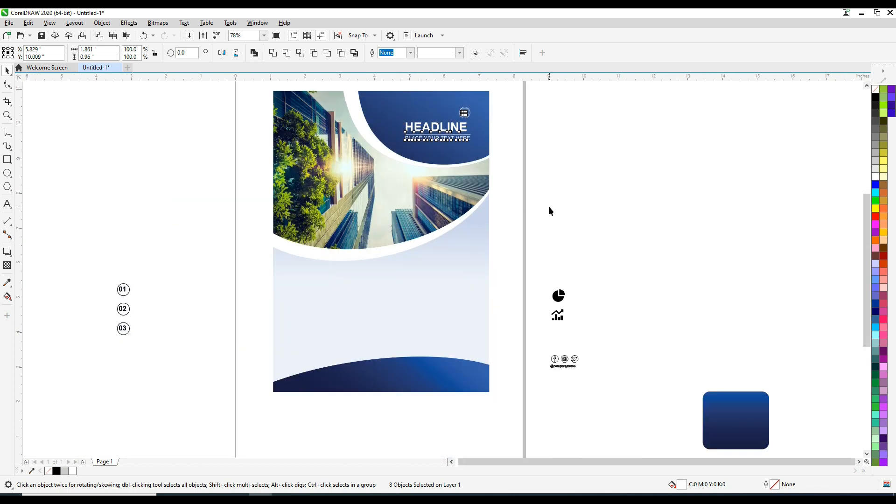
left_click(550, 207)
Step: Place the 01, 02, 03 badges and the rounded blue rectangle on opposite sides of the light-blue panel
left_click_drag(142, 342, 142, 345)
left_click_drag(124, 312, 290, 316)
left_click_drag(732, 415, 442, 315)
Step: Align the number badges and the rounded rectangle on one horizontal centre line and shift both slightly down
left_click_drag(315, 351, 315, 350)
left_click(439, 315, "shift")
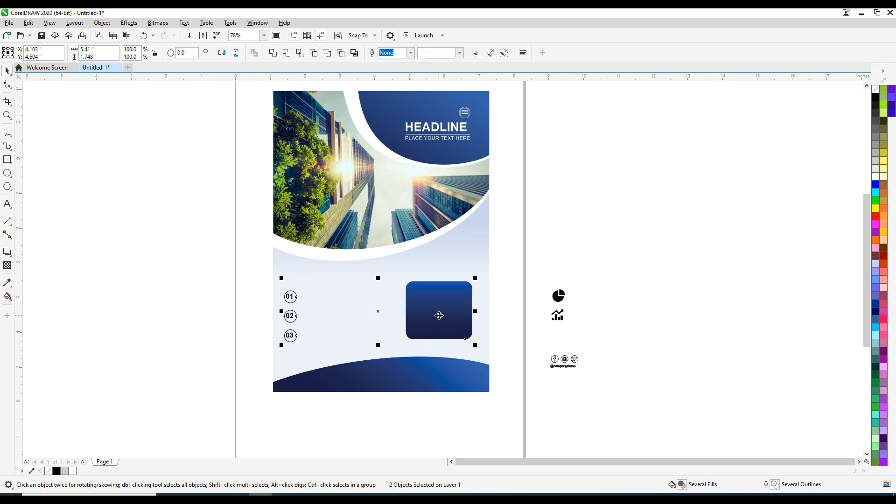
key("e")
left_click_drag(379, 308, 379, 314)
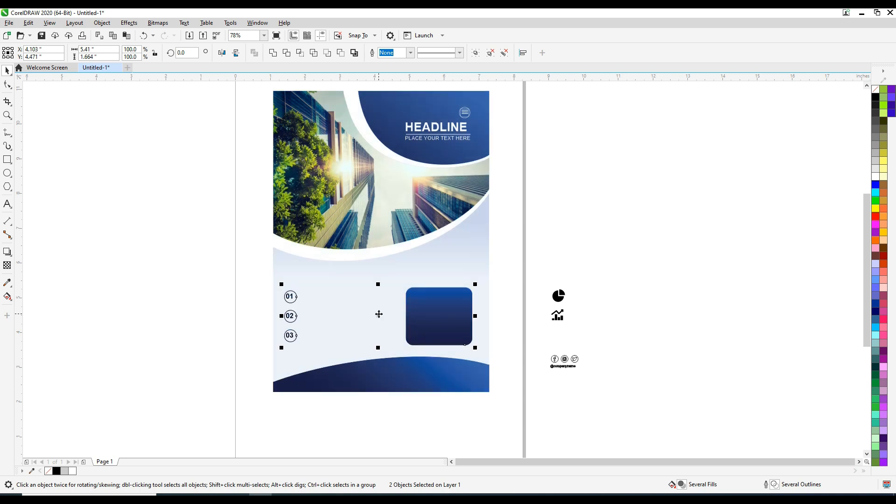
Step: Move the 01, 02, 03 badges slightly further in from the page's left edge
left_click_drag(245, 271, 318, 352)
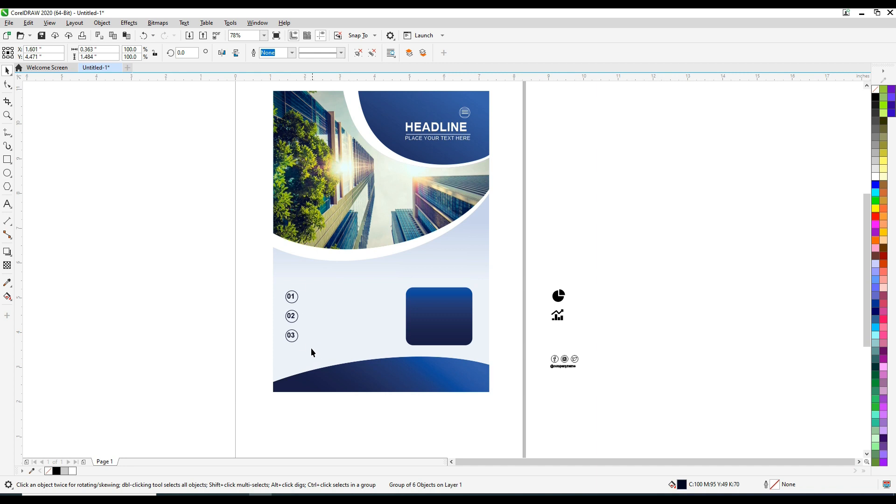
left_click_drag(291, 317, 297, 317)
left_click(228, 320)
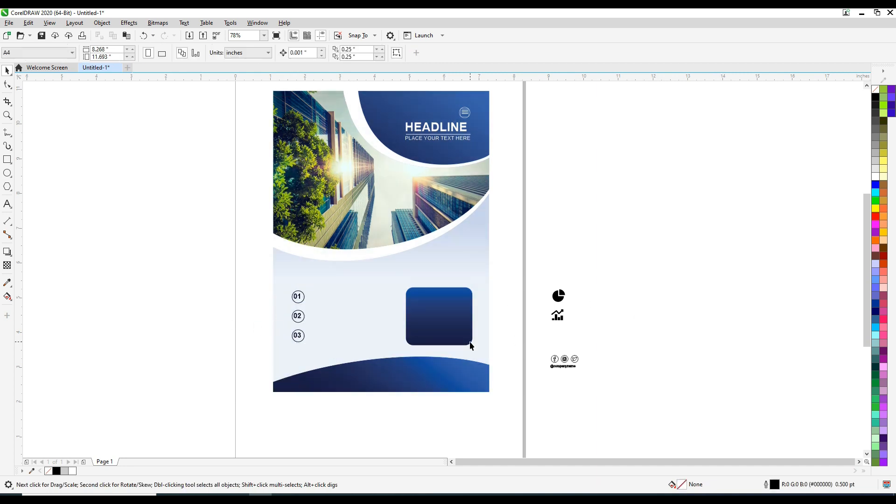
Step: Add 8 pt text beside the 01 badge on two lines: "Lorem upsum dolor sit amet adipiscing et elit sed diam non ismod tincidunt laorts."
key("z")
left_click_drag(219, 264, 473, 376)
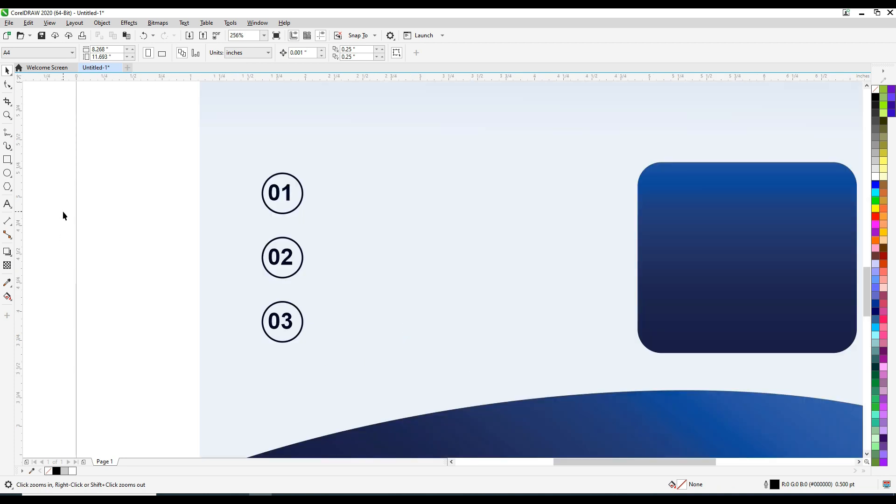
left_click(8, 204)
left_click(314, 201)
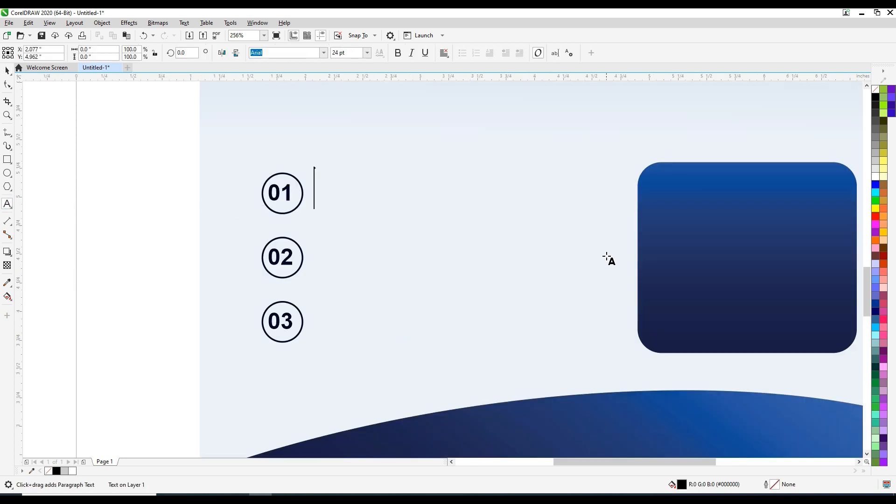
left_click(368, 53)
left_click(359, 85)
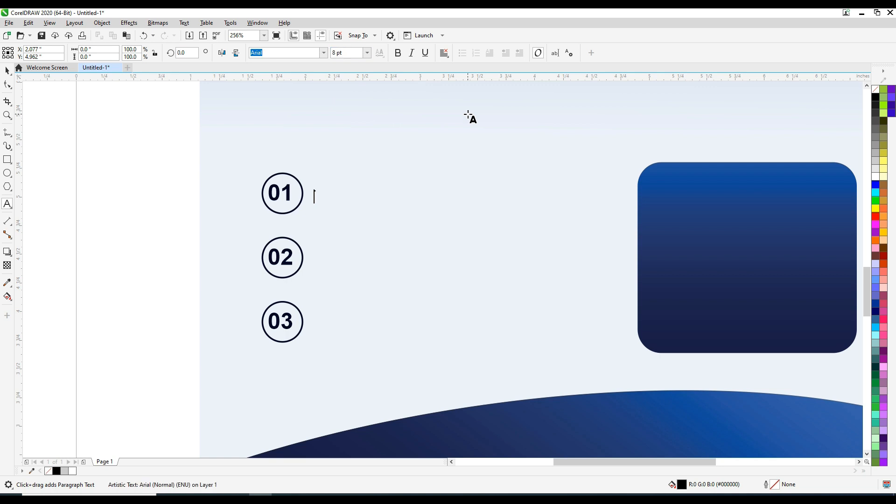
type("Lorem upsum dolor sit ")
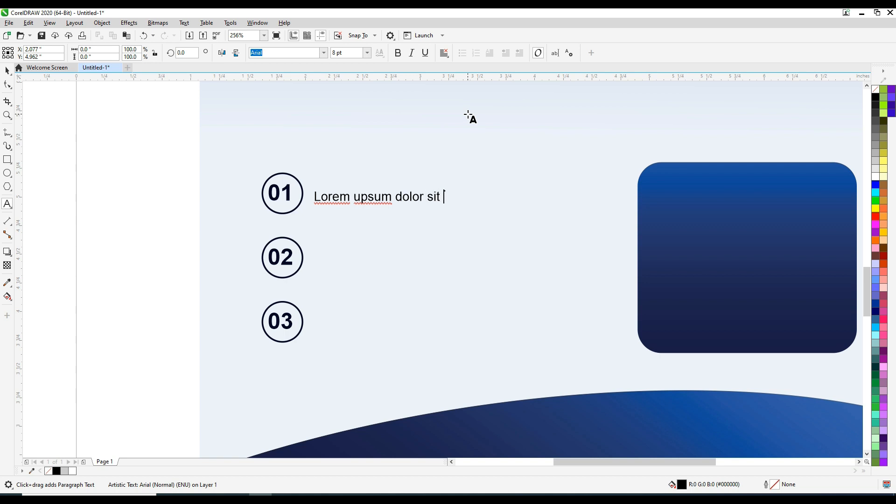
type("amet adip")
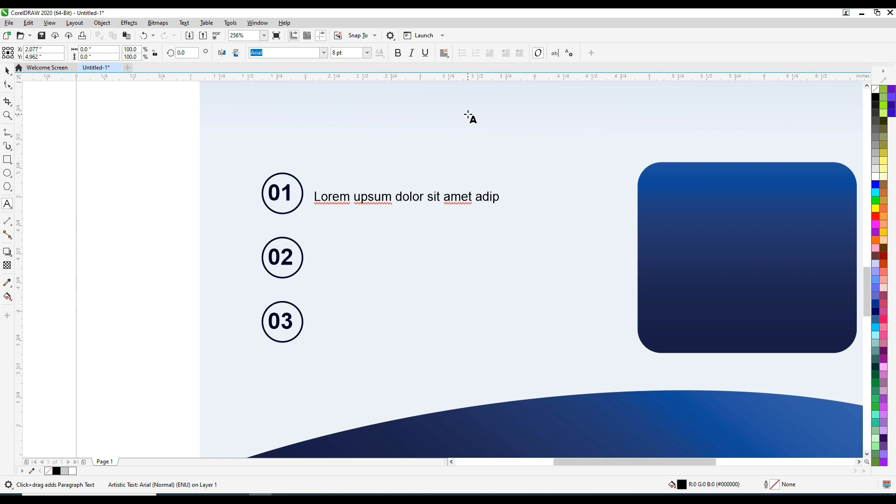
type("iscing et elit")
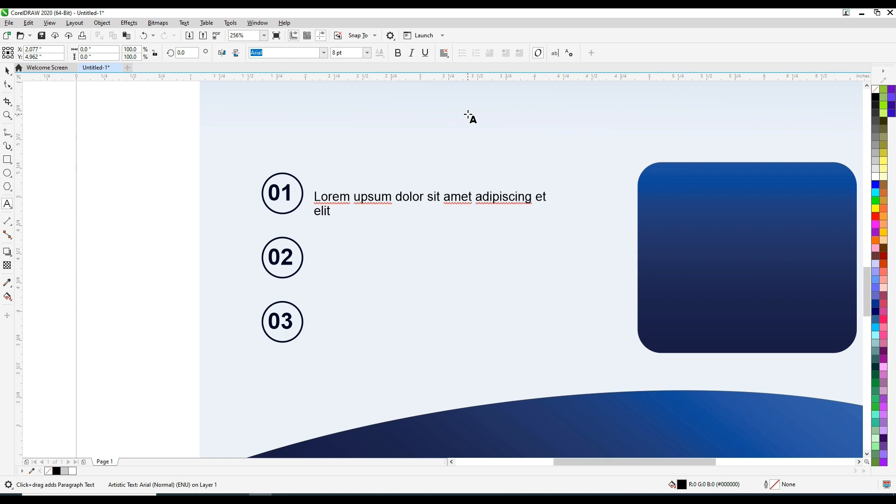
type(" sed diam n")
key("BackSpace")
key("BackSpace")
type("n ismod tincidunt laorts.")
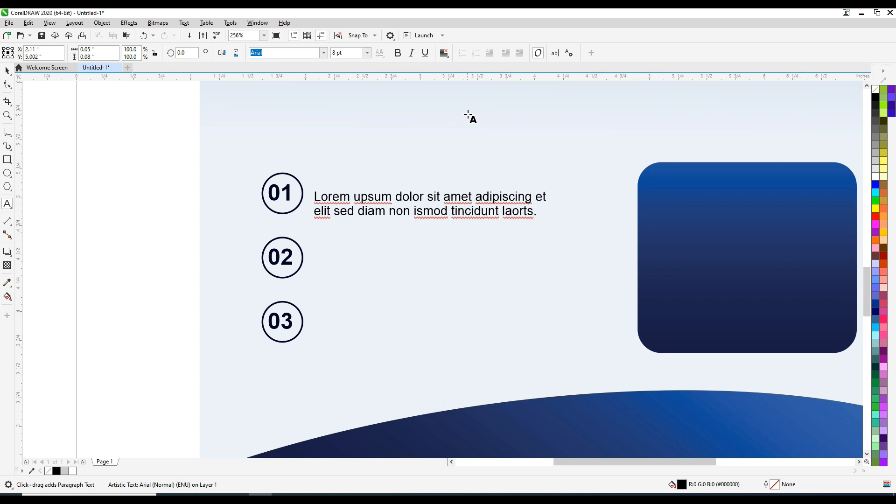
Step: Move the placeholder text up beside the 01 badge and justify both of its lines to full width
key("ctrl+space")
left_click_drag(440, 209, 443, 196)
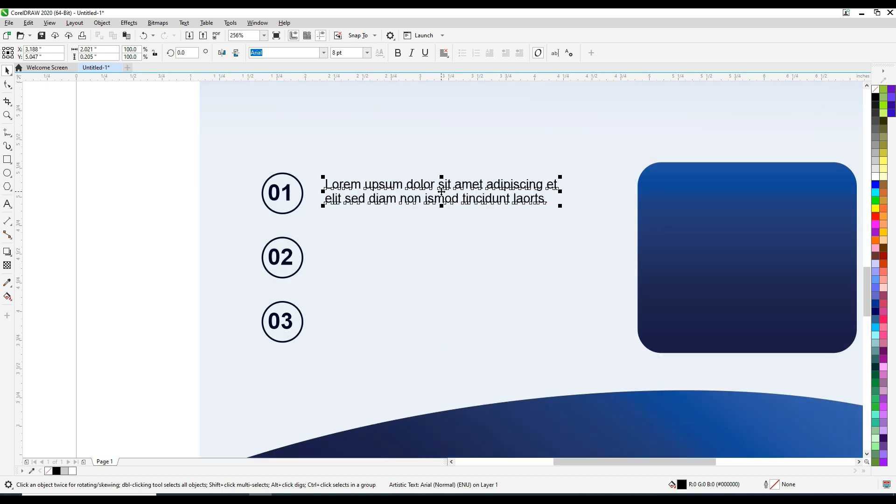
left_click(444, 55)
left_click(465, 118)
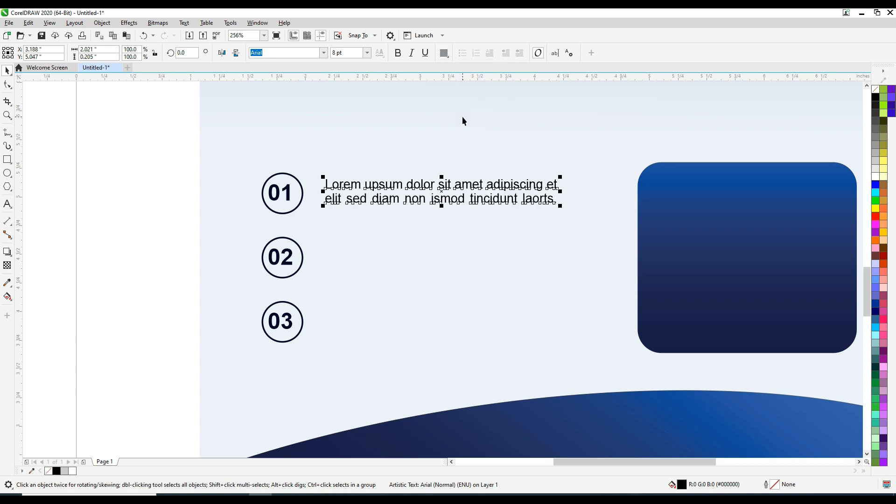
left_click_drag(443, 192, 443, 193)
left_click(297, 205, "shift")
left_click(363, 54)
left_click(83, 200)
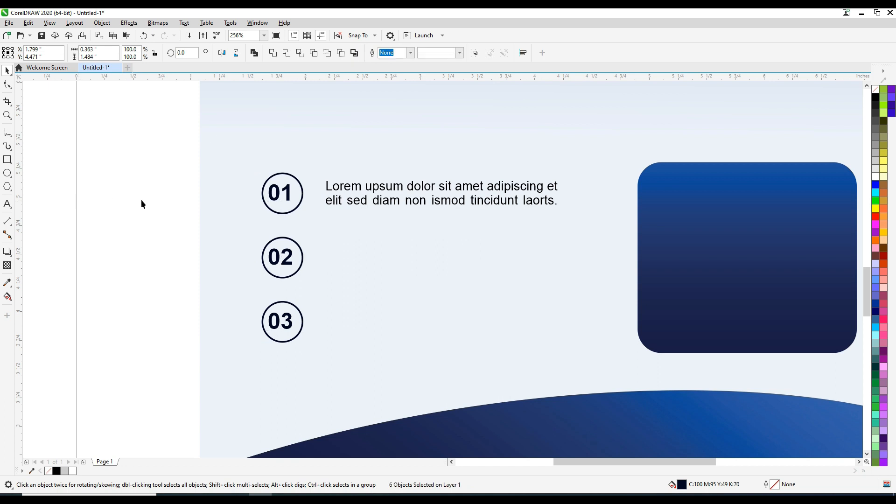
left_click(334, 188)
left_click(300, 204, "shift")
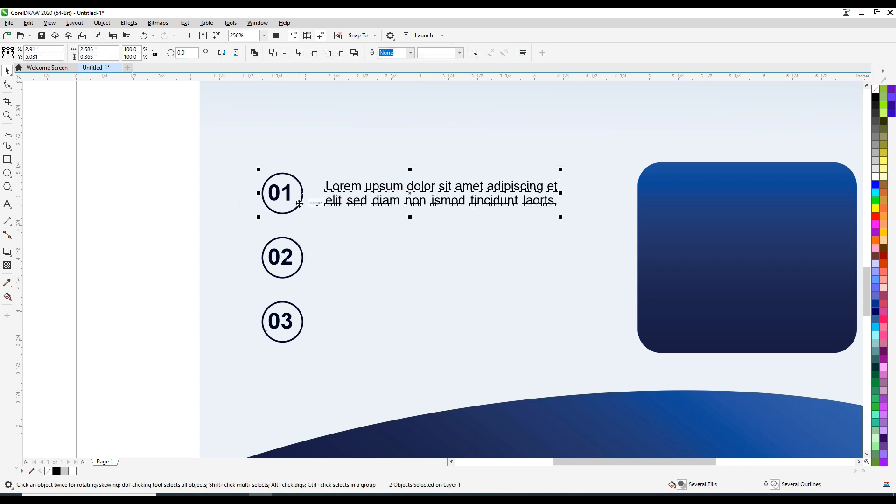
left_click(141, 230)
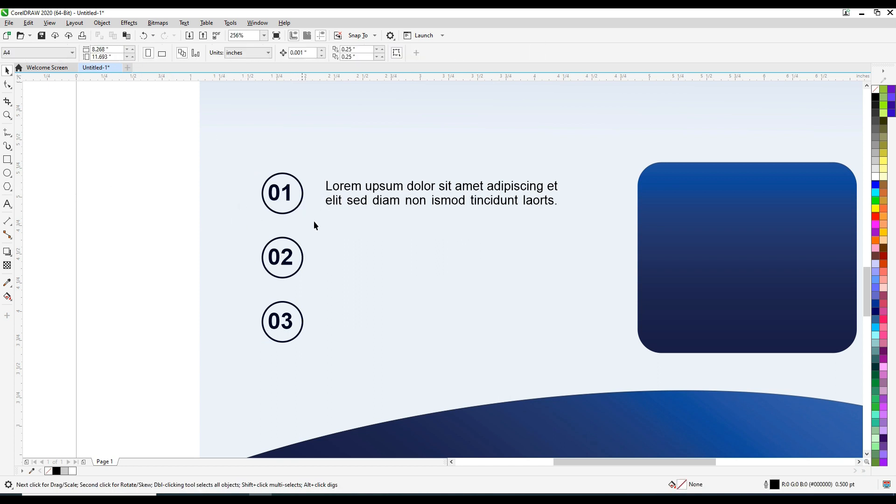
Step: Enlarge the placeholder text to about 9.1 pt, move it closer to the 01 badge and align their horizontal centre lines
left_click(544, 204)
left_click_drag(560, 208, 595, 220)
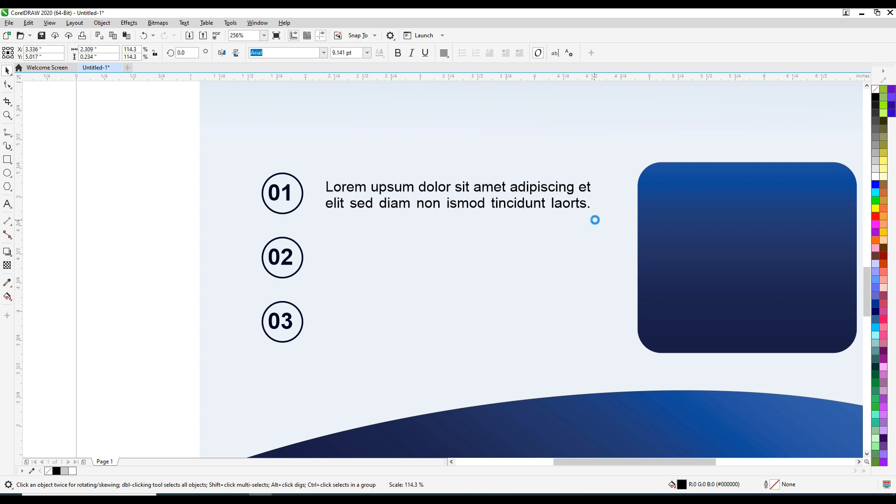
left_click_drag(459, 195, 450, 196)
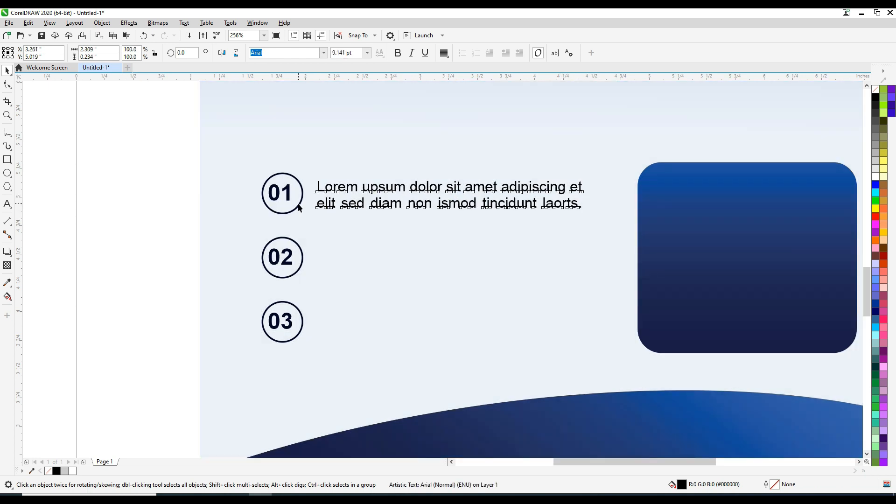
left_click(298, 204, "shift")
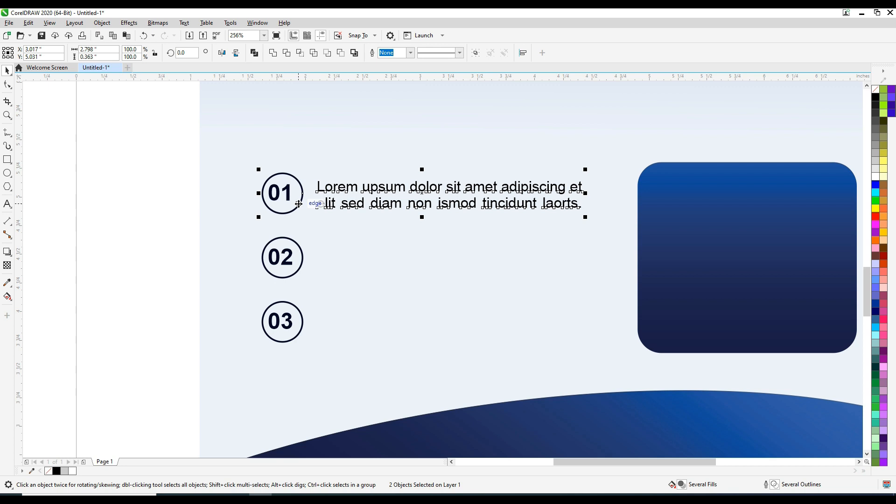
key("e")
key("Escape")
Step: Copy the two-line text beside the 02 and 03 badges and centre each copy vertically on its badge
left_click_drag(429, 188, 452, 325)
right_click(429, 250)
right_click(453, 324)
left_click(174, 308)
left_click(320, 251)
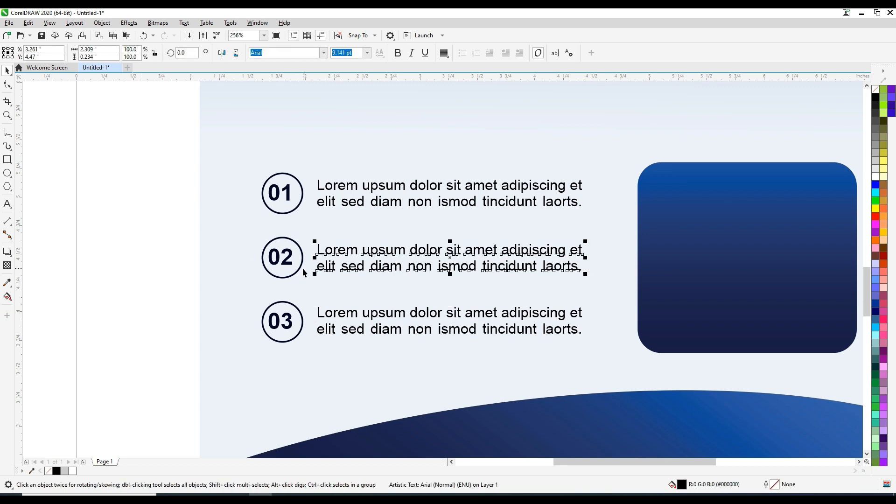
left_click(177, 312)
left_click(346, 332)
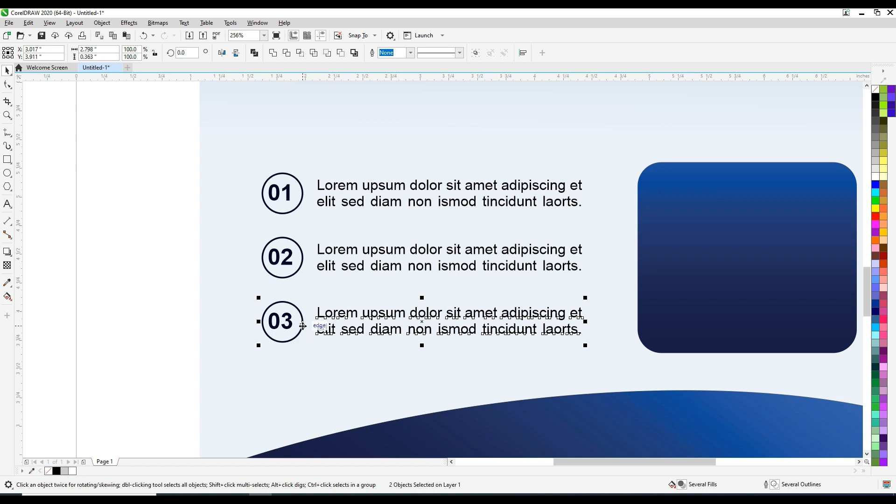
key("e")
left_click(124, 289)
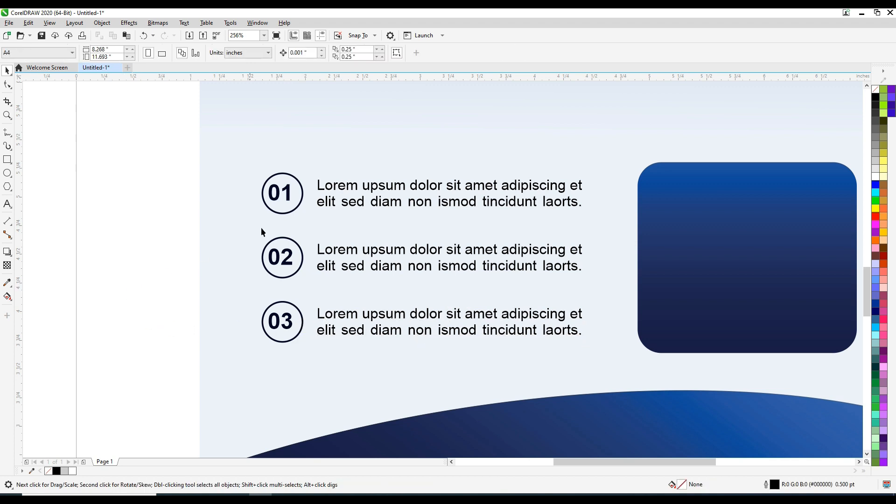
Step: Add the 24 pt Arial heading "BUSINESS FLYER" above the numbered list
left_click(349, 205)
left_click(122, 198)
left_click(867, 86)
left_click(867, 86)
left_click(7, 204)
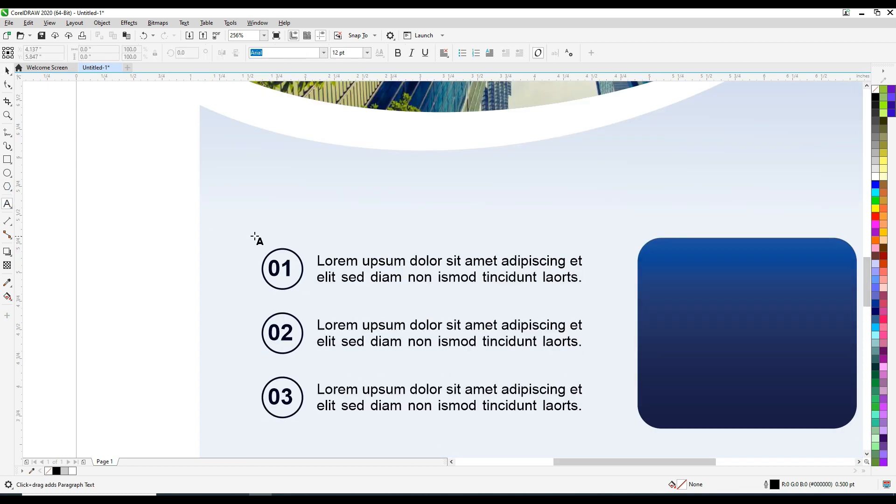
left_click(268, 209)
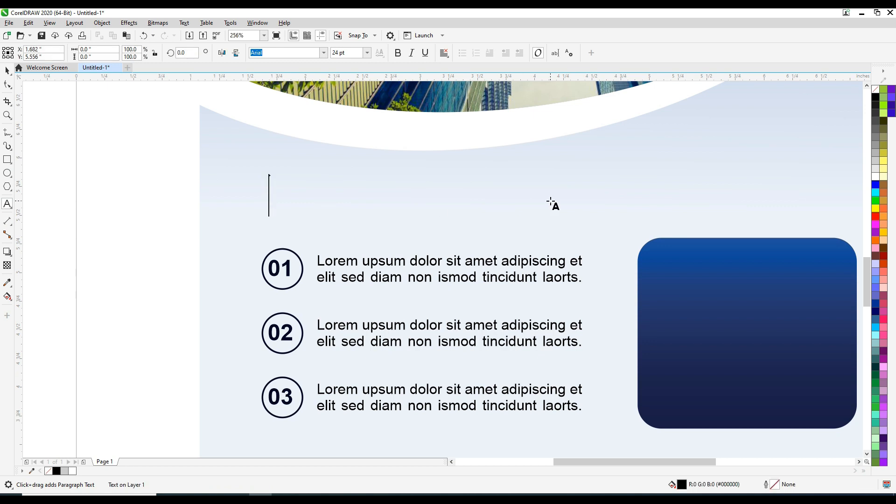
type("BUSI")
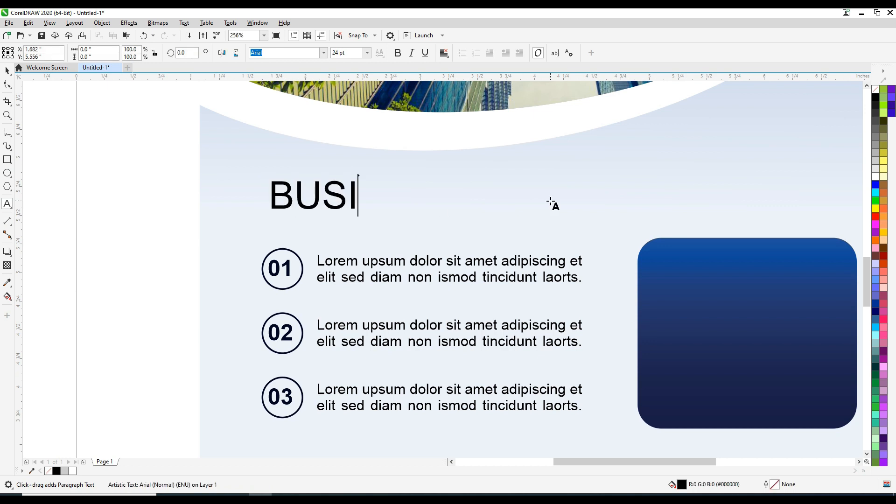
type("NESS FLYER")
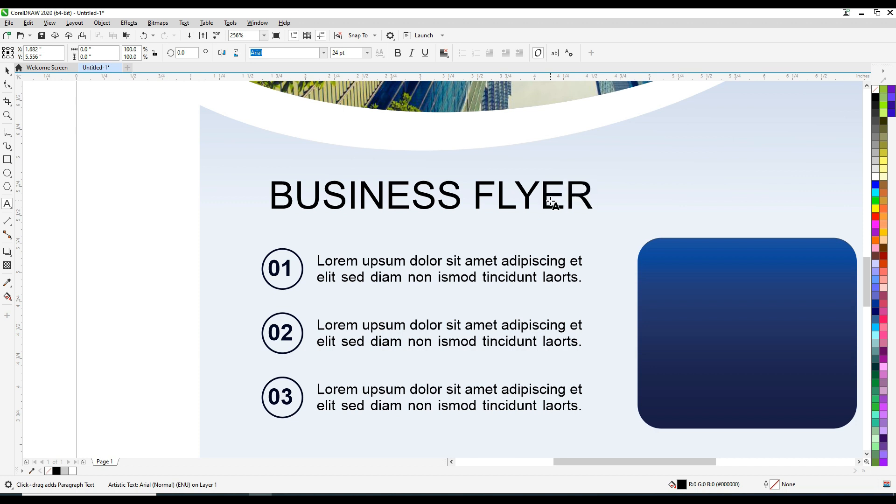
key("ctrl+space")
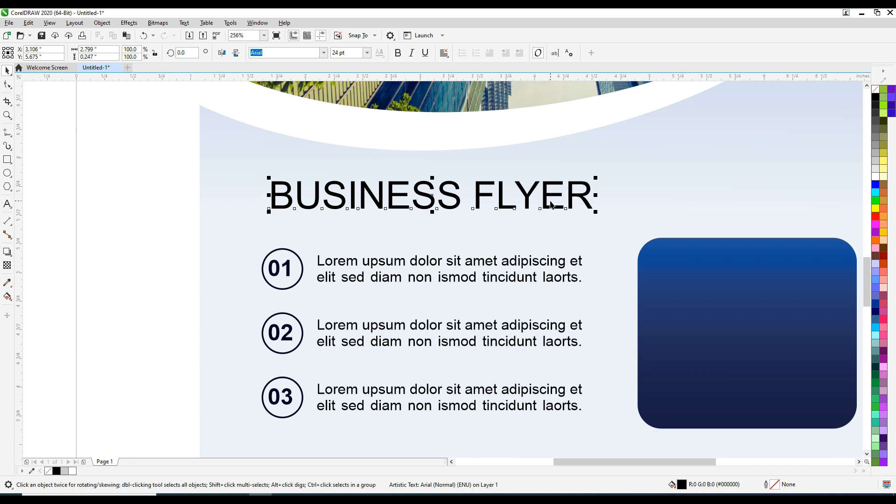
Step: Make the BUSINESS FLYER heading bold and give it a black 0.75 pt outline
left_click(397, 53)
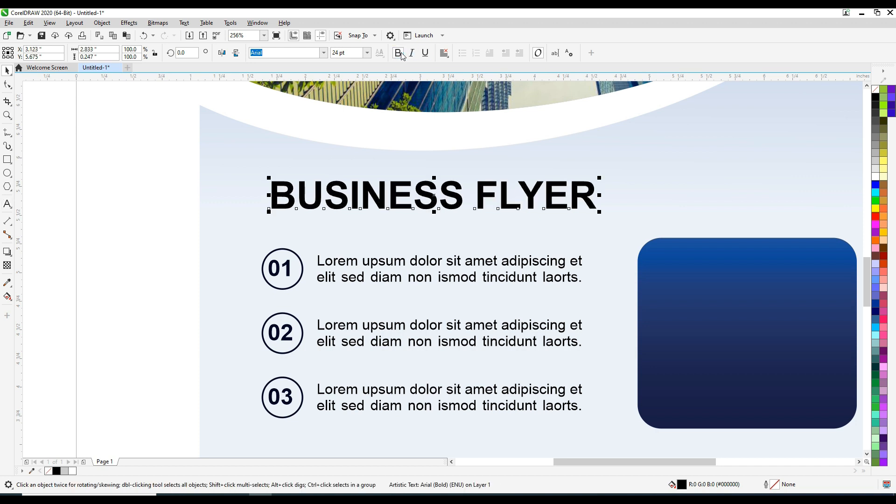
right_click(875, 97)
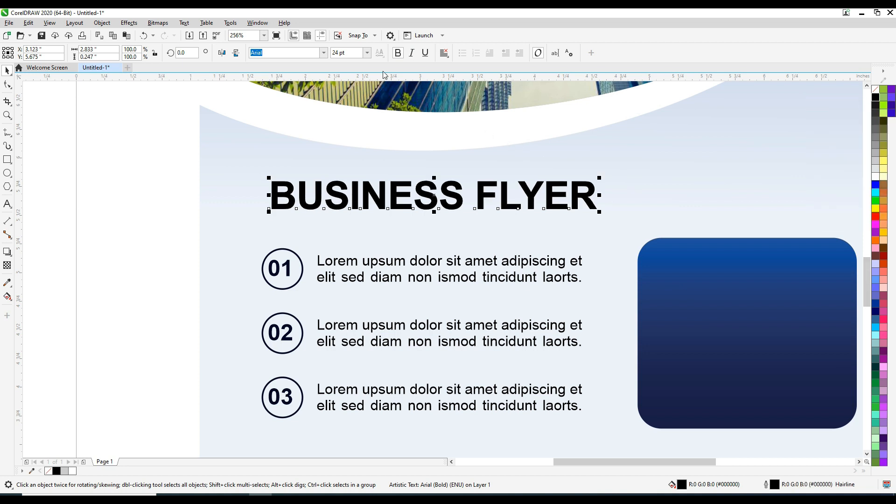
key("F12")
left_click(404, 199)
left_click(392, 230)
left_click(499, 340)
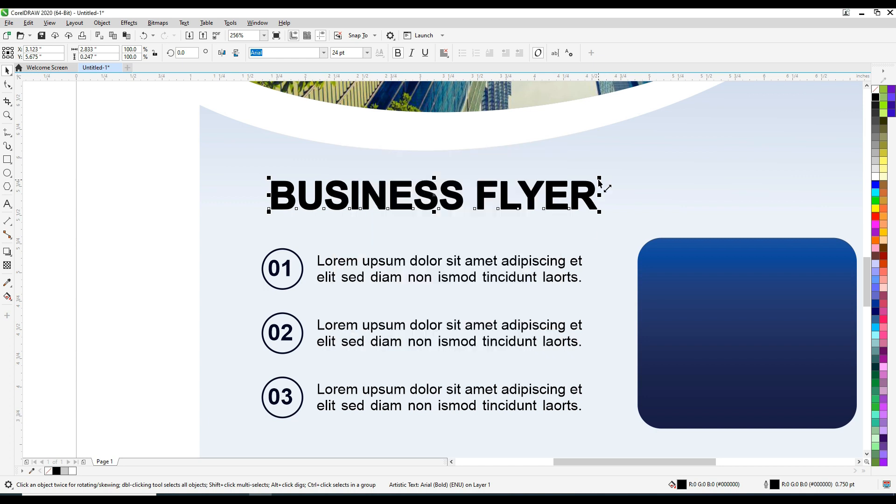
Step: Place vertical guidelines at the numbered list's outer edges and scale and move the heading to about 25.6 pt to fit between them
left_click_drag(340, 273, 582, 283)
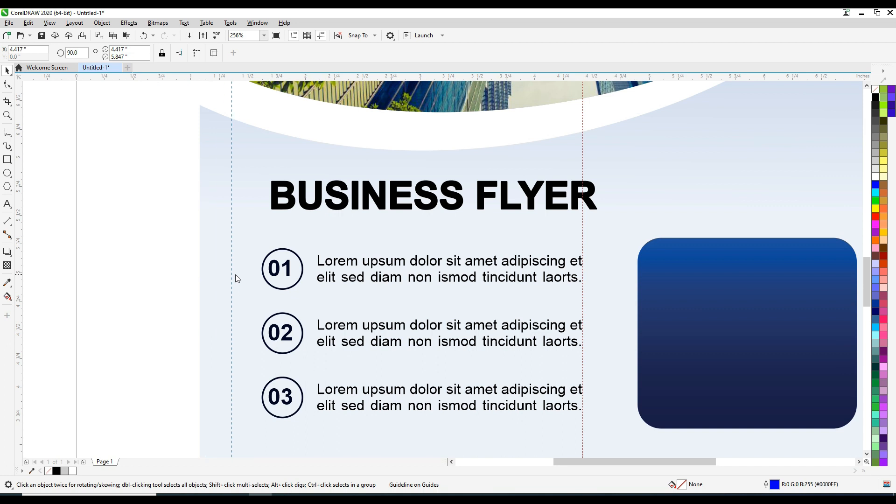
left_click_drag(261, 284, 262, 285)
left_click_drag(455, 206, 447, 211)
left_click_drag(591, 214, 587, 211)
left_click_drag(426, 214, 422, 215)
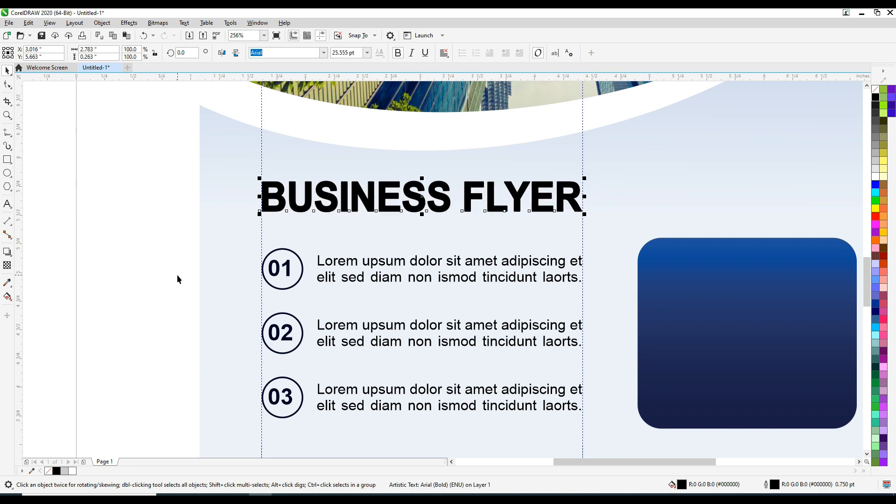
left_click(112, 174)
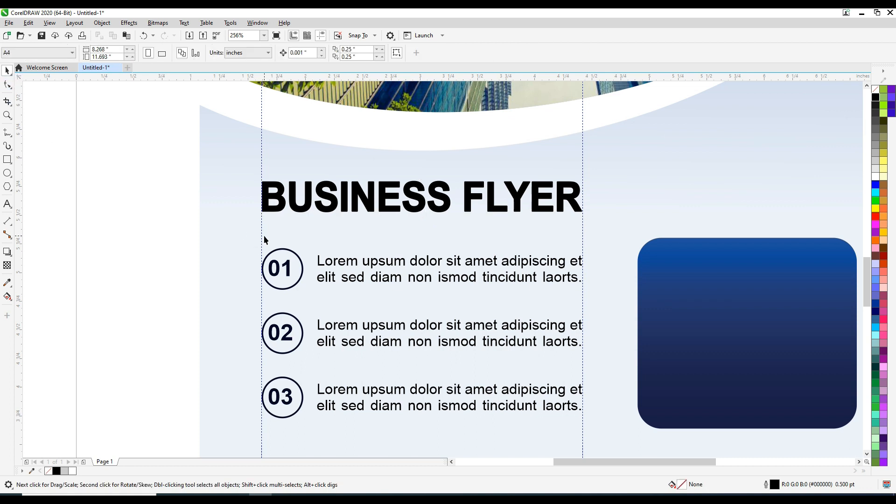
Step: Delete both vertical guidelines
left_click(262, 238)
key("Delete")
left_click(583, 245)
key("Delete")
Step: Move the pie-chart and growth-chart icons onto the rounded blue rectangle and group them
key("F4")
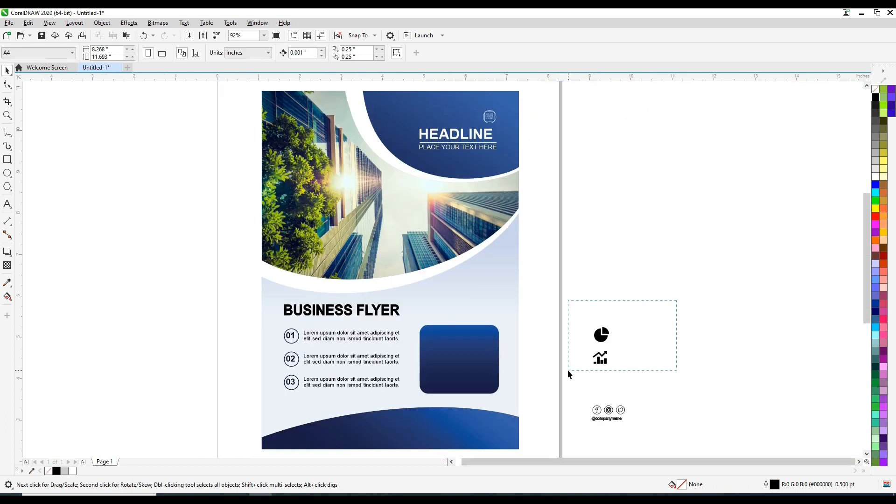
left_click_drag(567, 370, 568, 370)
left_click_drag(600, 340, 438, 354)
key("ctrl+g")
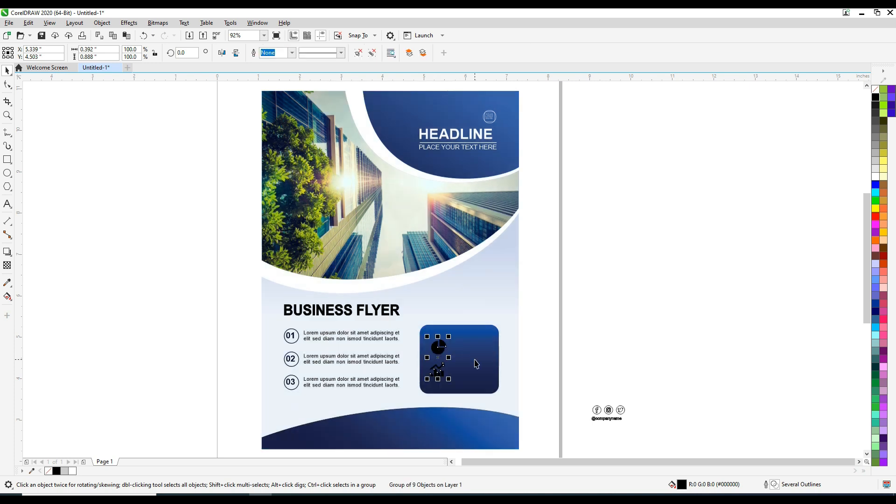
Step: Fill the icon group with white and centre it vertically on the rounded blue rectangle
key("z")
left_click_drag(400, 320, 503, 401)
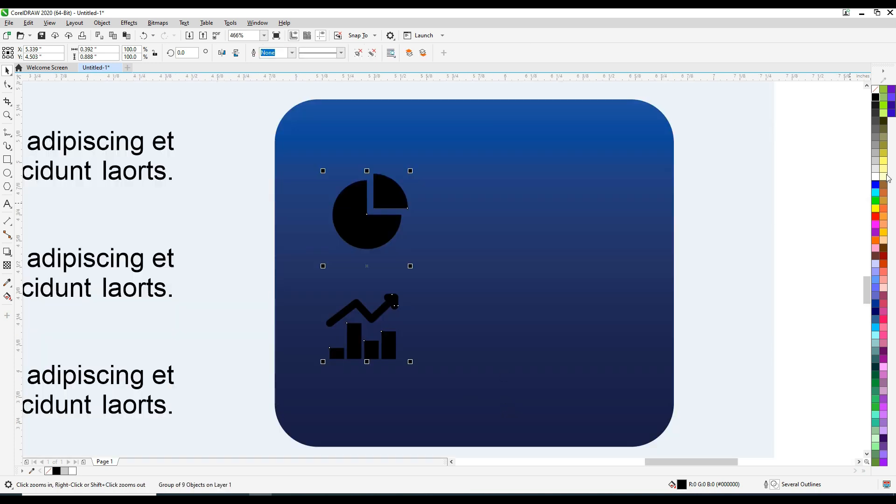
left_click(874, 180)
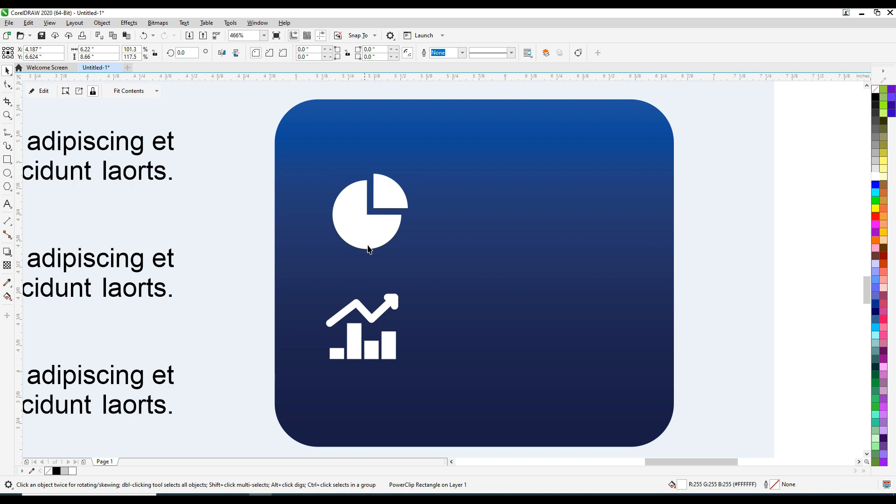
left_click(468, 295, "shift")
key("e")
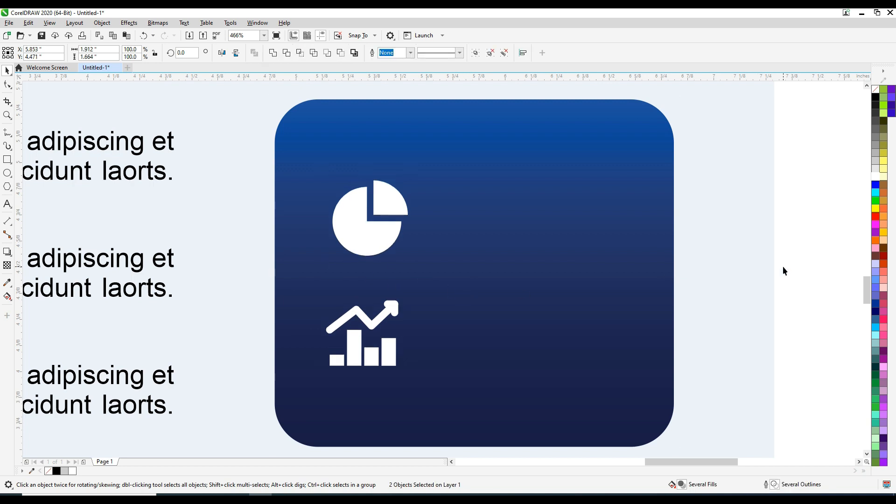
left_click(779, 271)
Step: Start a text object beside the pie-chart icon and set its font size to 6 pt
left_click(7, 204)
left_click(440, 238)
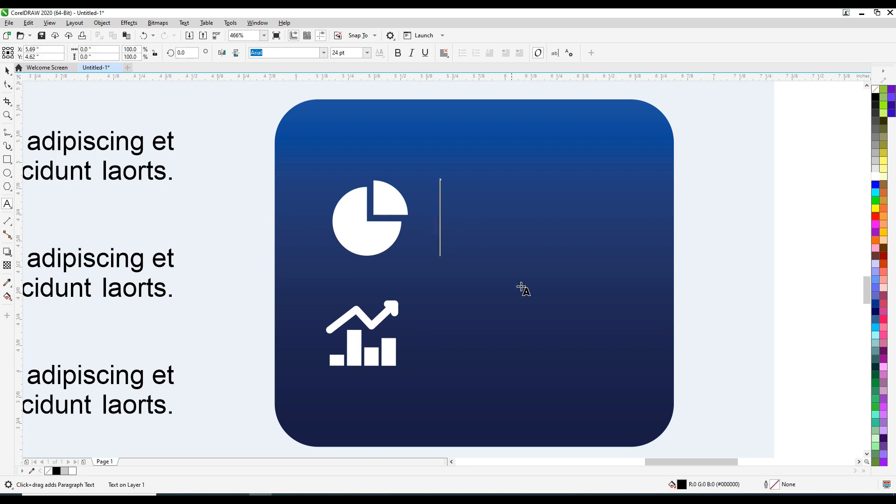
left_click(334, 52)
double_click(339, 53)
type("6")
key("Return")
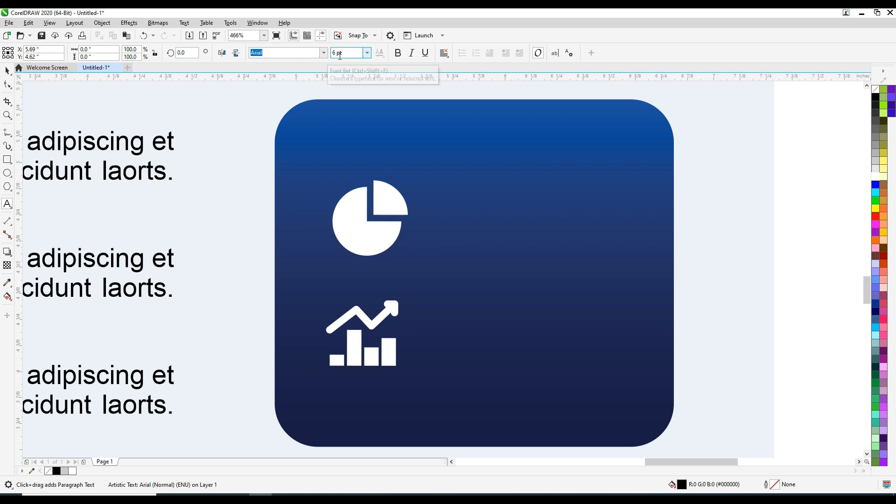
type("IOREM IPSUM DOLOR")
key("Return")
key("BackSpace")
key("BackSpace")
key("BackSpace")
key("BackSpace")
key("BackSpace")
key("BackSpace")
key("BackSpace")
key("BackSpace")
key("BackSpace")
key("BackSpace")
key("BackSpace")
key("BackSpace")
key("BackSpace")
key("BackSpace")
key("BackSpace")
key("BackSpace")
key("BackSpace")
key("BackSpace")
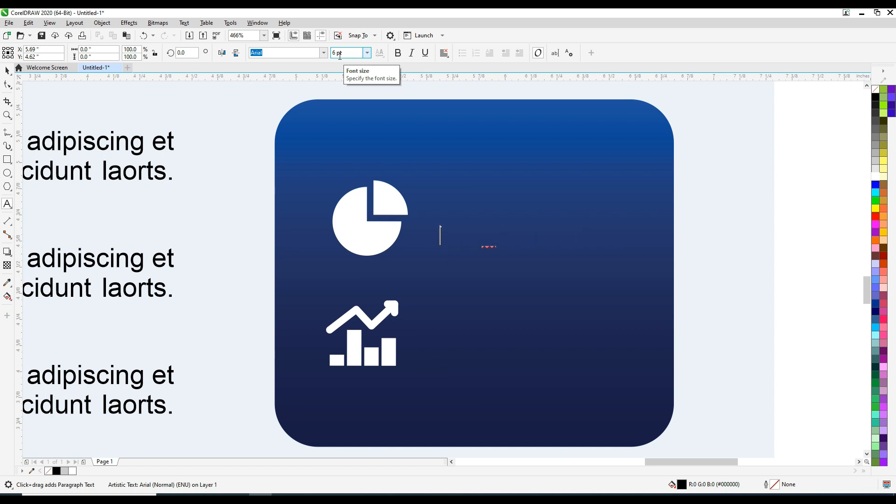
Step: Enter the three-line placeholder text "Lorem ipsum dolor", "consectetuer adipis" and "sed diame nonumy." beside the pie-chart icon
type("Lorem ipsum dolor")
key("Return")
type("consectetuer adipis")
key("Return")
type("sed diame nonumy.")
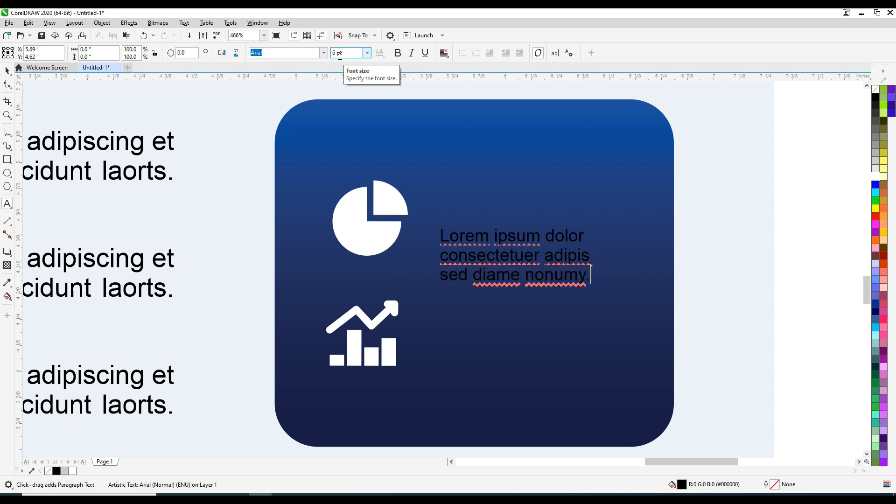
key("ctrl+space")
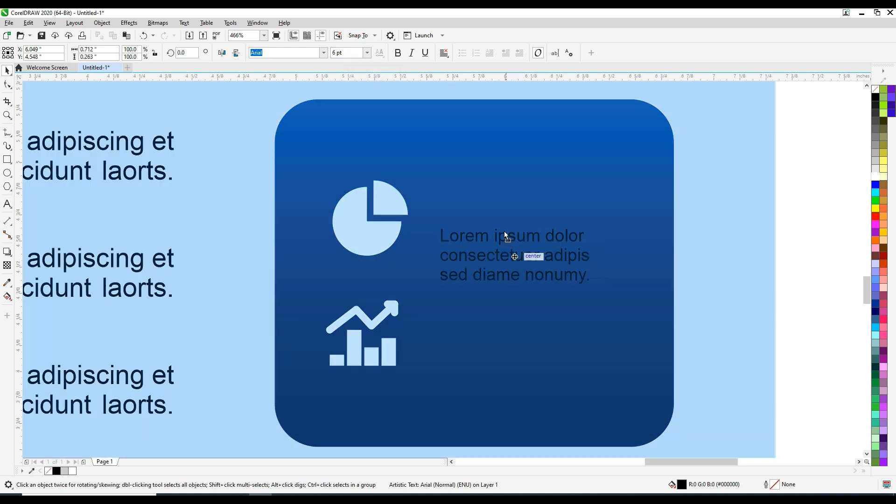
Step: Place the placeholder text level with the pie-chart icon, scaled to about 7.7 pt and filled with white
left_click_drag(505, 235, 502, 216)
left_click_drag(586, 248, 633, 265)
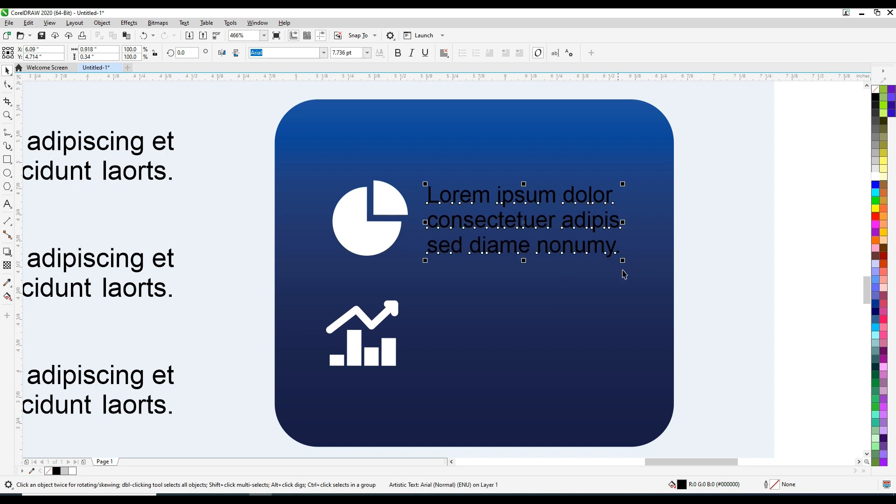
left_click(875, 177)
Step: Apply full justification to the placeholder text and duplicate it straight down beside the growth-chart icon
left_click(443, 52)
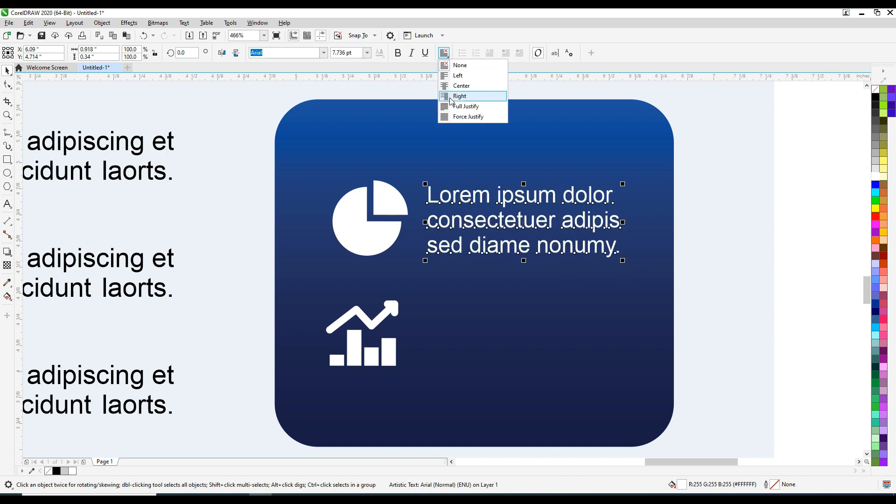
left_click(451, 108)
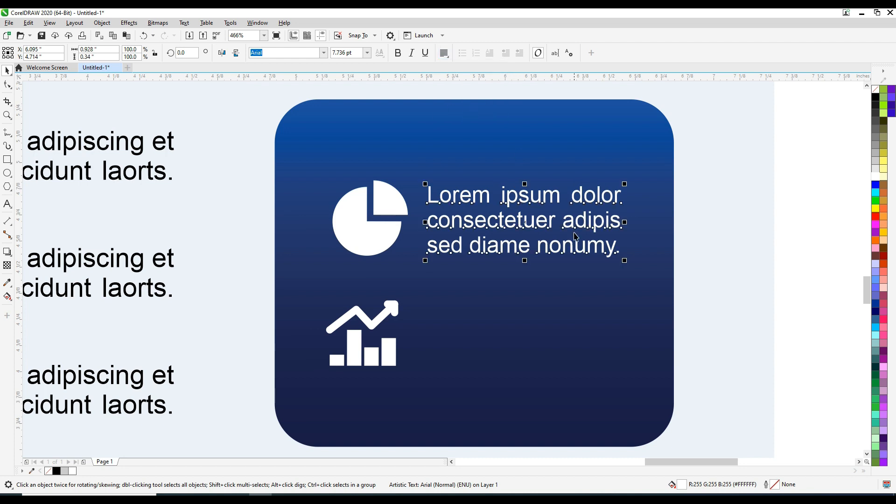
left_click_drag(524, 223, 523, 335)
left_click(752, 210)
left_click_drag(751, 148, 375, 384)
key("ctrl+z")
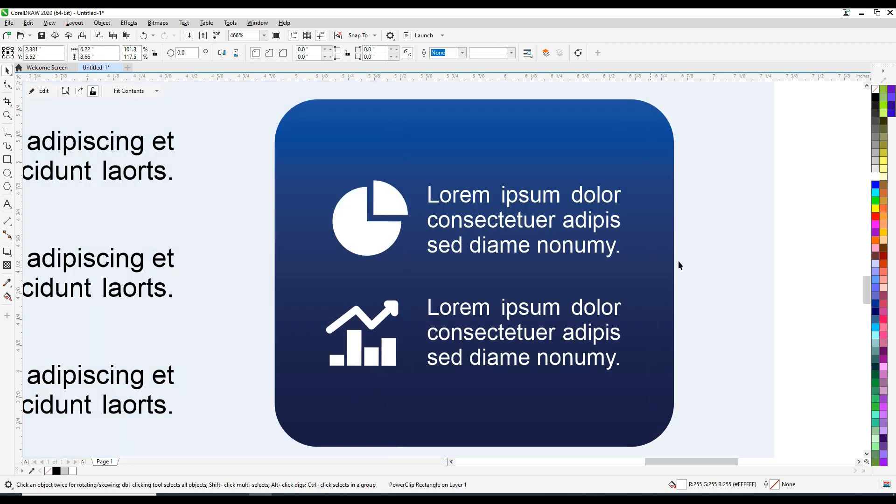
left_click(803, 240)
left_click_drag(810, 155, 399, 402)
left_click(630, 372)
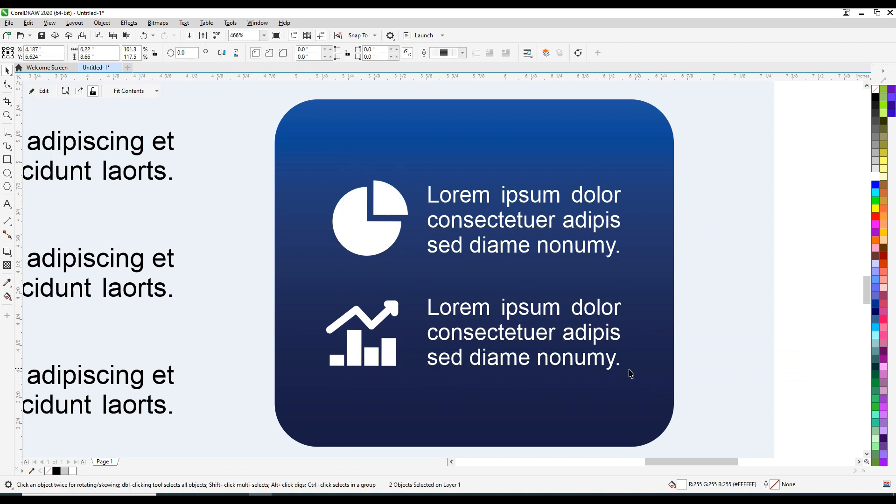
scroll(617, 370, "down", 2)
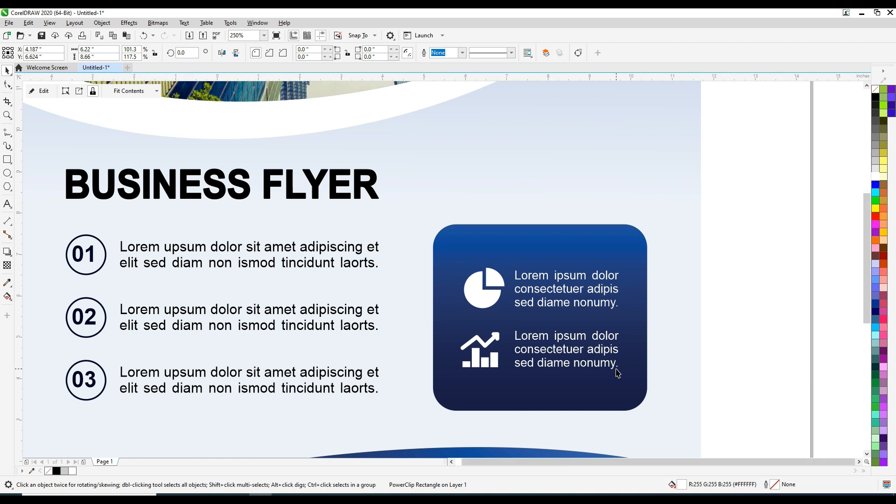
key("F4")
left_click(699, 347)
left_click_drag(593, 423, 397, 436)
key("ctrl+g")
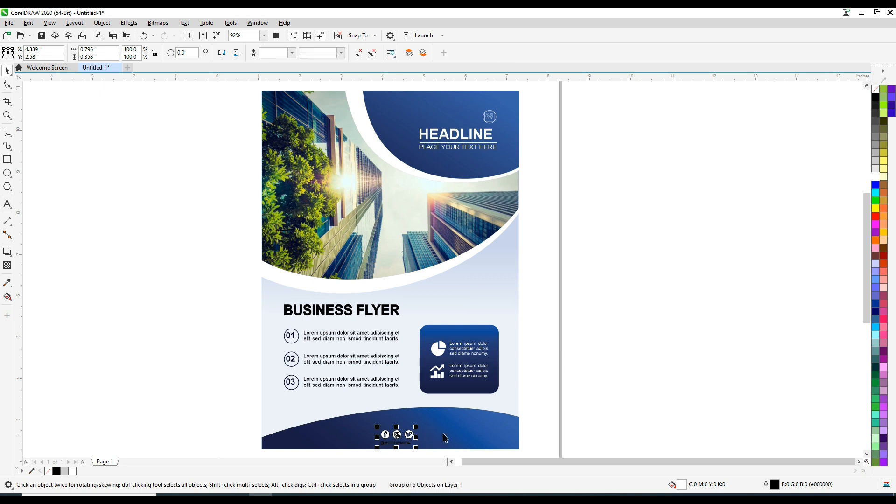
left_click(444, 436, "shift")
key("z")
left_click_drag(355, 418, 434, 449)
key("space")
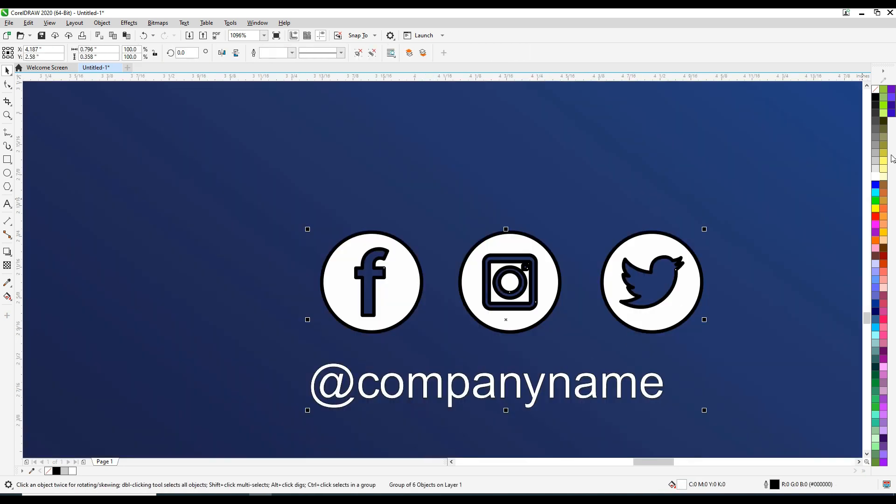
right_click(875, 90)
left_click(868, 96)
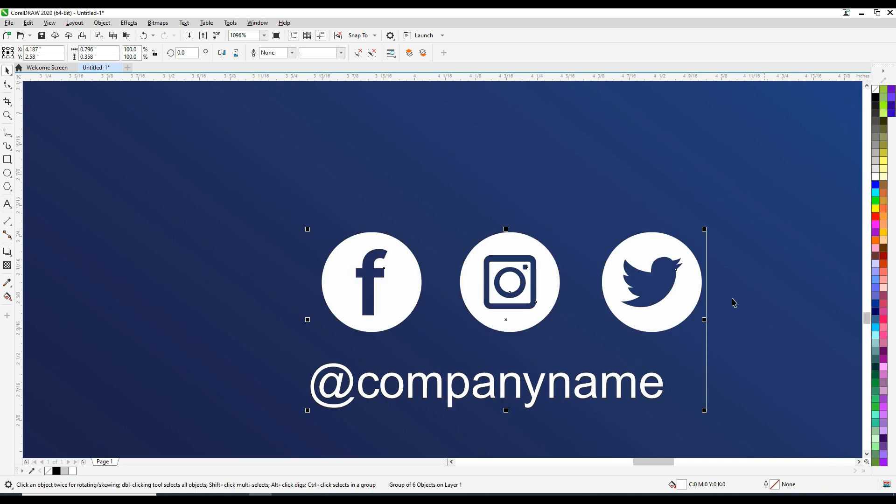
Step: Nudge the social media group slightly down in the footer to a Y position of 2.575 inches
left_click(566, 391)
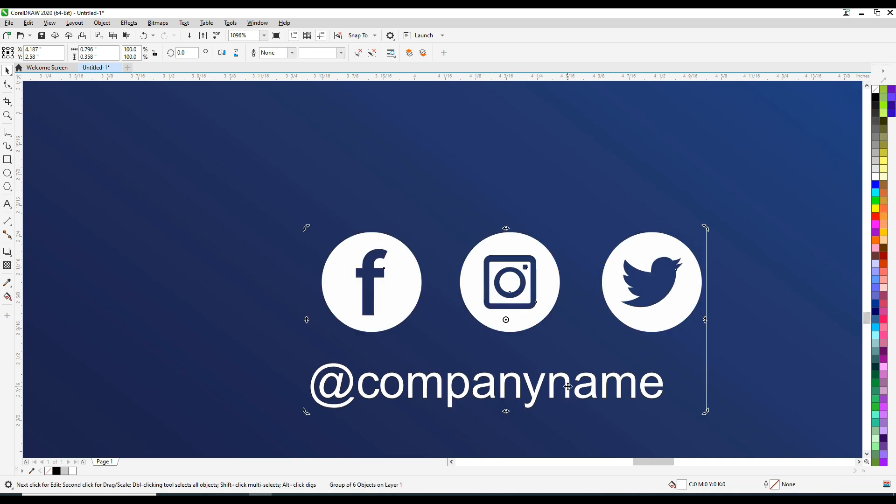
scroll(567, 386, "down", 3)
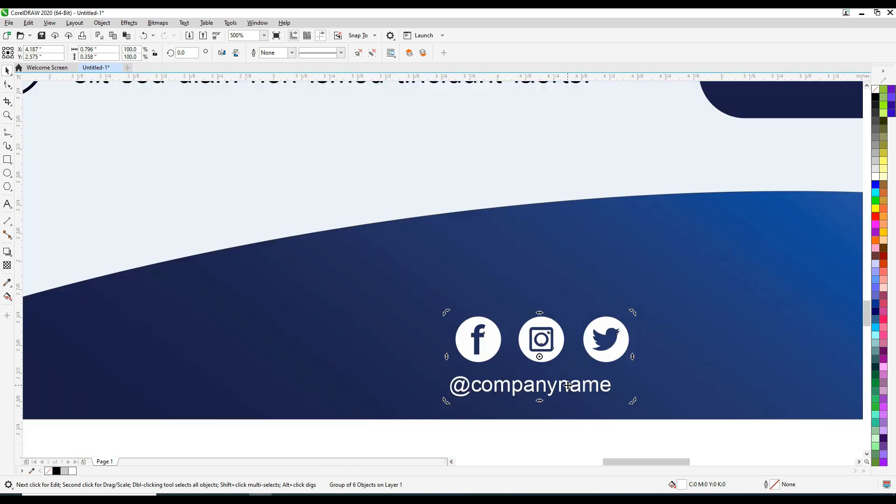
scroll(638, 442, "down", 3)
left_click(606, 441)
key("F4")
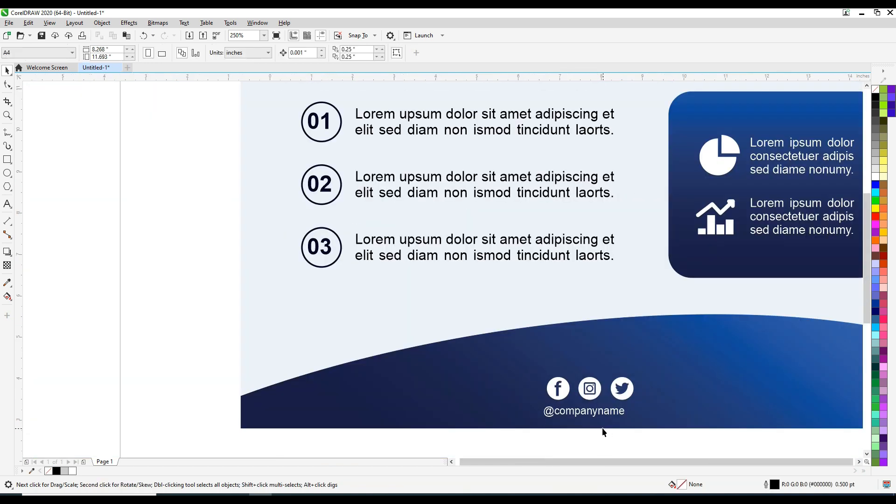
Step: Select all parts of the circular logo placeholder above the headline and nudge them slightly to the left
key("F2")
left_click_drag(309, 89, 582, 288)
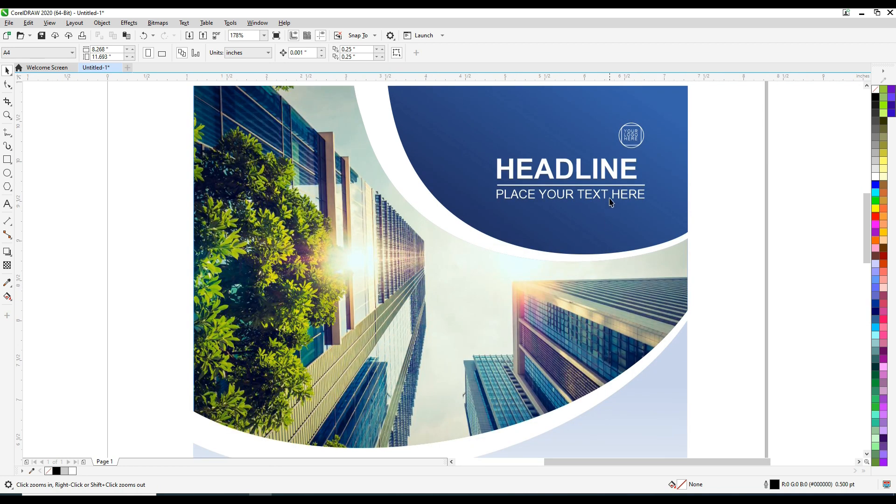
left_click_drag(720, 100, 612, 154)
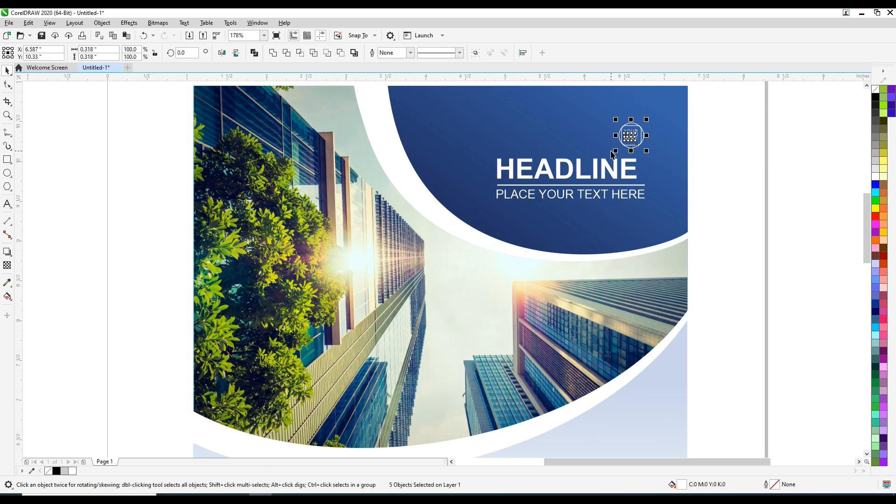
key("Left")
left_click(727, 166)
key("F3")
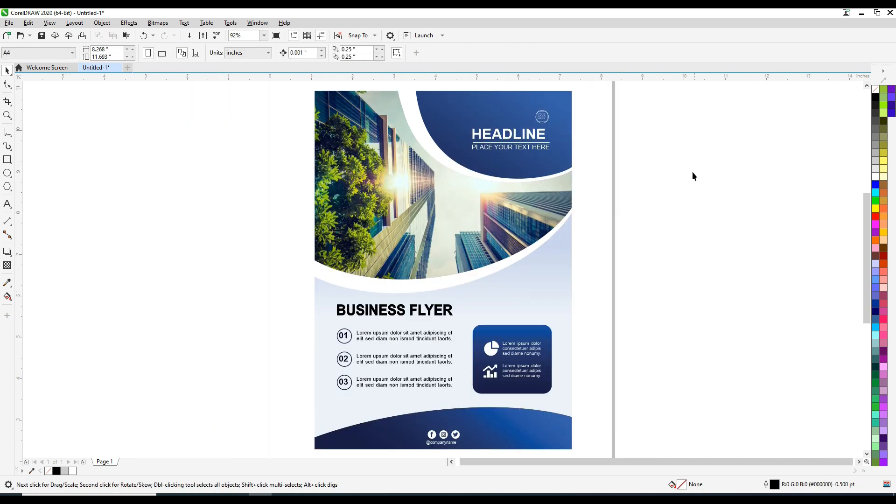
Step: Give the flyer's background rectangle a black outline 2.0 pt wide
left_click_drag(304, 88, 583, 452)
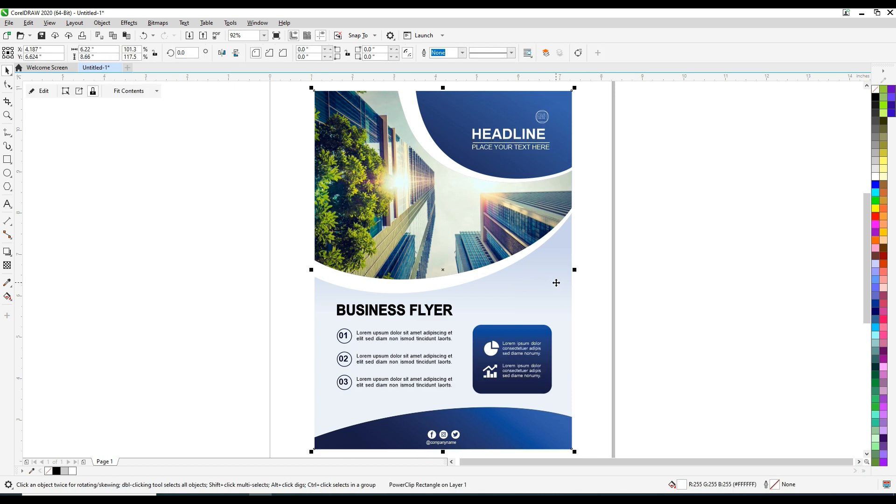
right_click(876, 97)
left_click(869, 104)
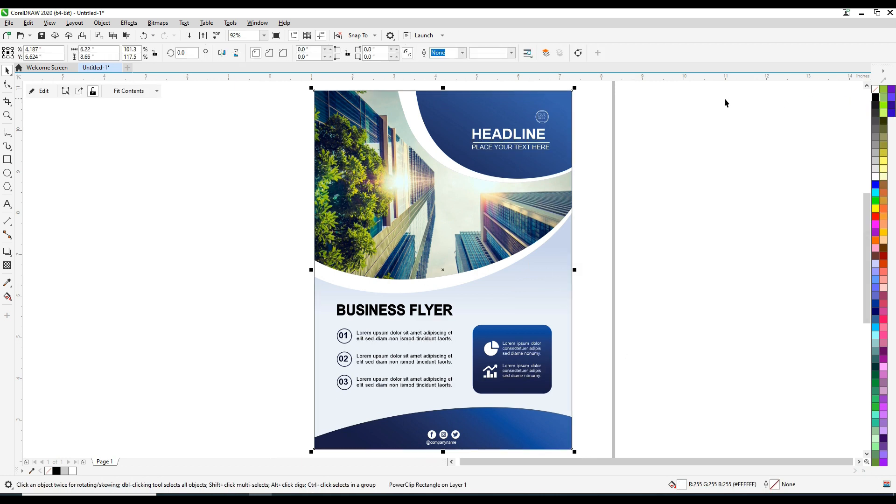
left_click(462, 53)
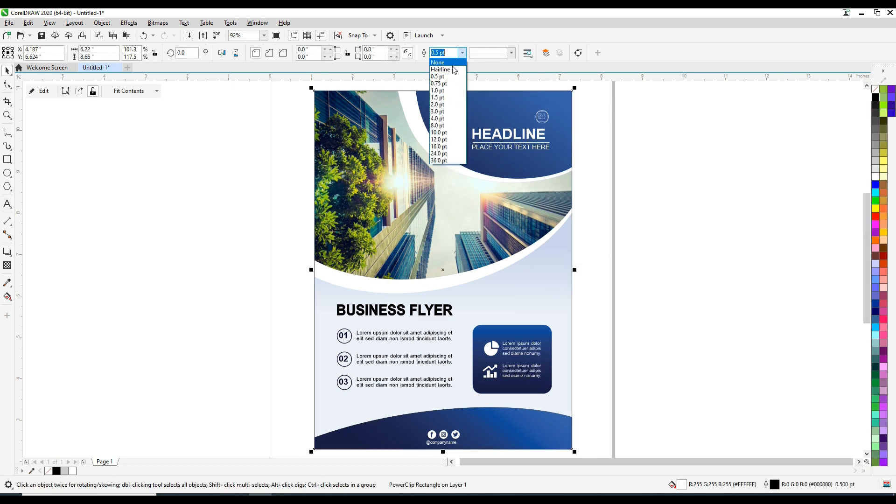
left_click(439, 105)
left_click(660, 203)
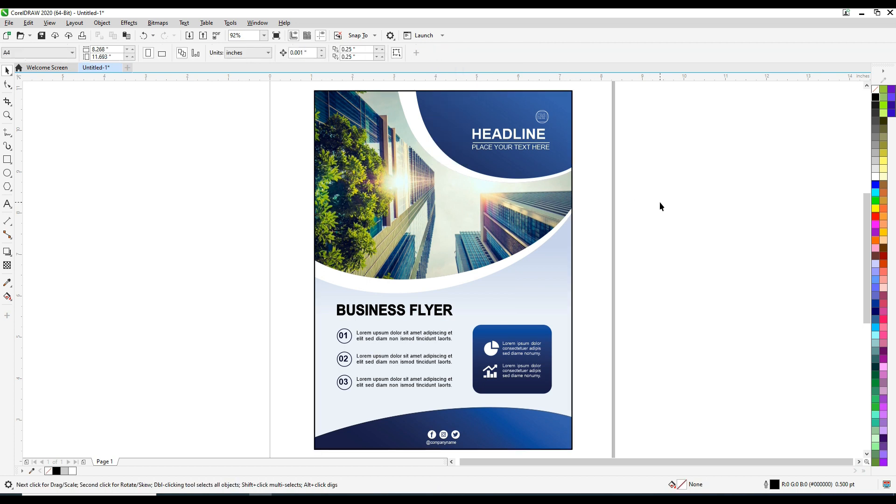